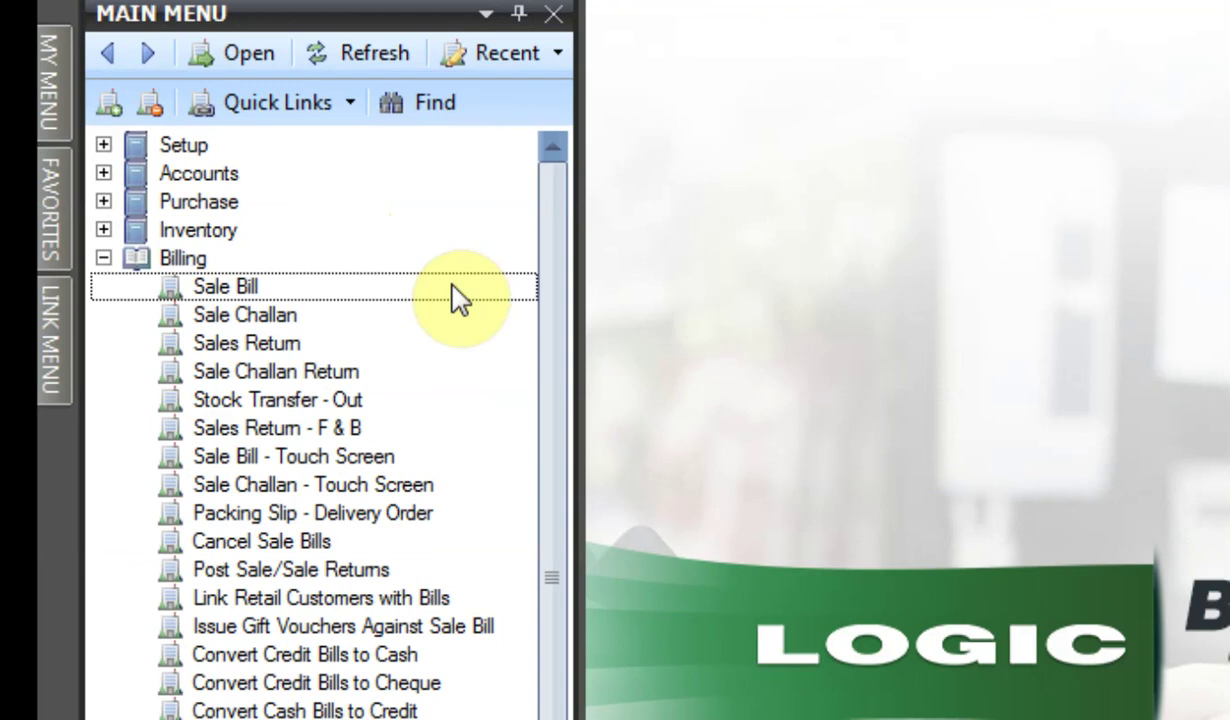
# Step: Open a new Sale Bill from Billing, accept the bill date and number, and keep the payment mode as Credit
pyautogui.click(453, 297)
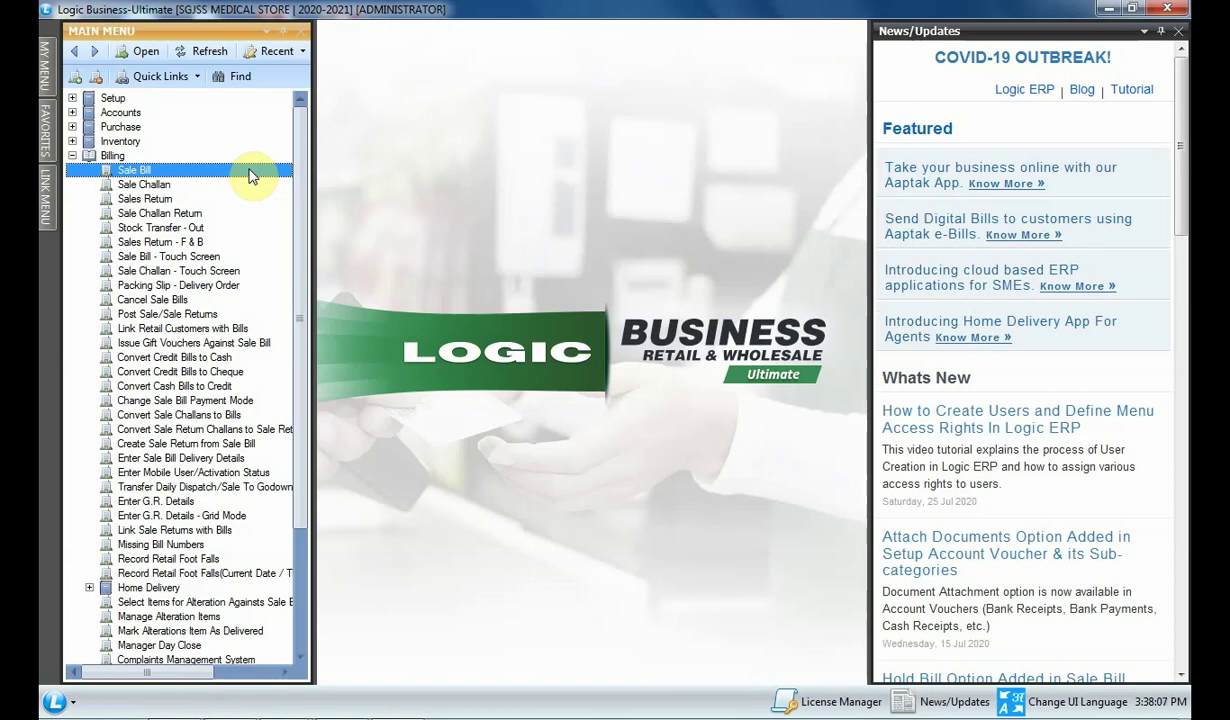
pyautogui.doubleClick(250, 176)
pyautogui.press('Return')
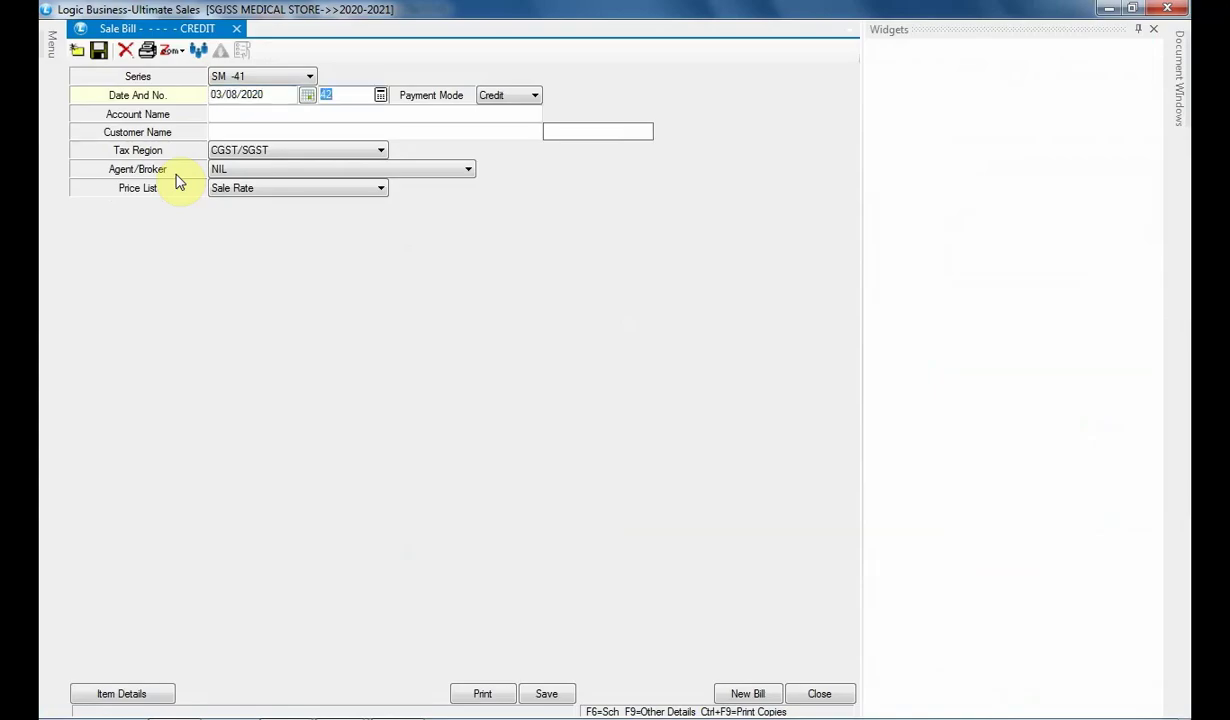
pyautogui.press('Return')
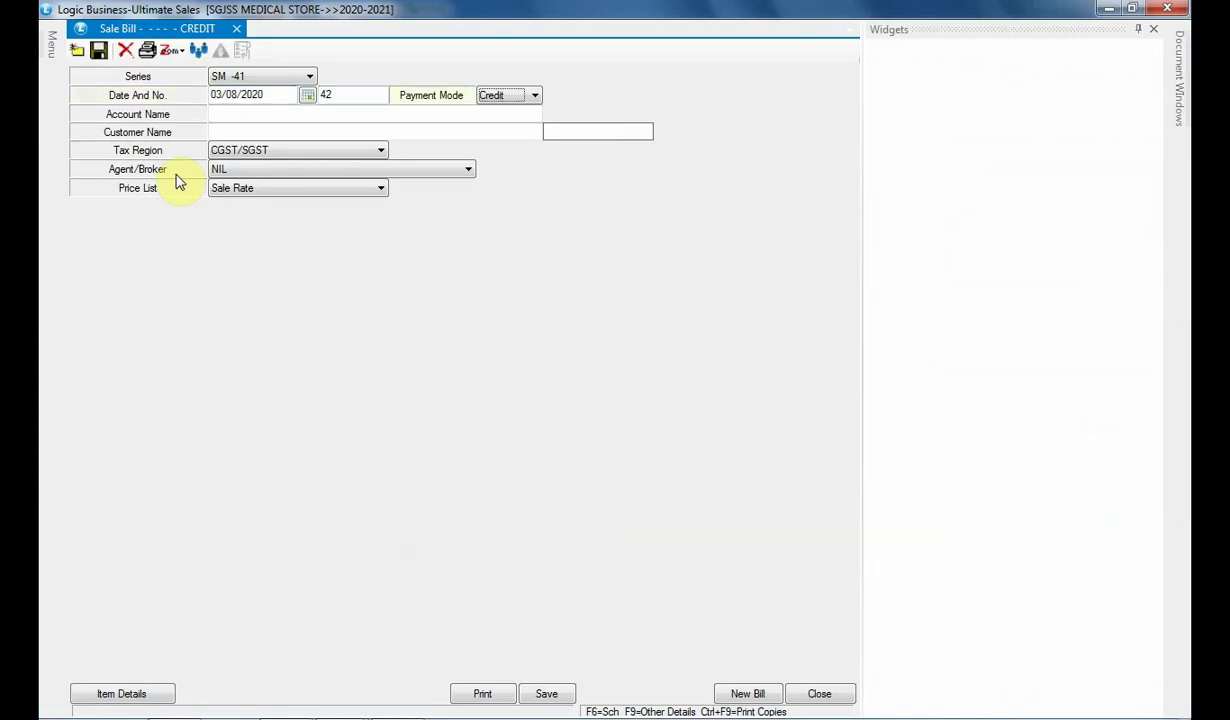
pyautogui.click(536, 97)
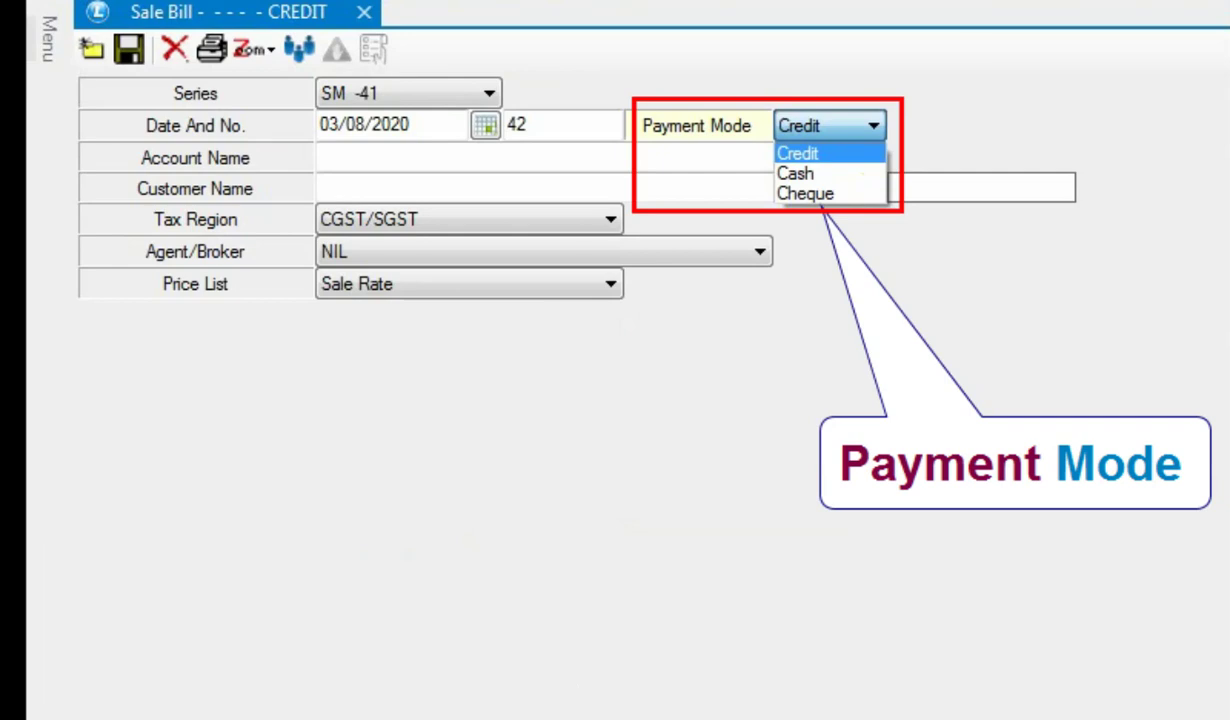
pyautogui.click(874, 125)
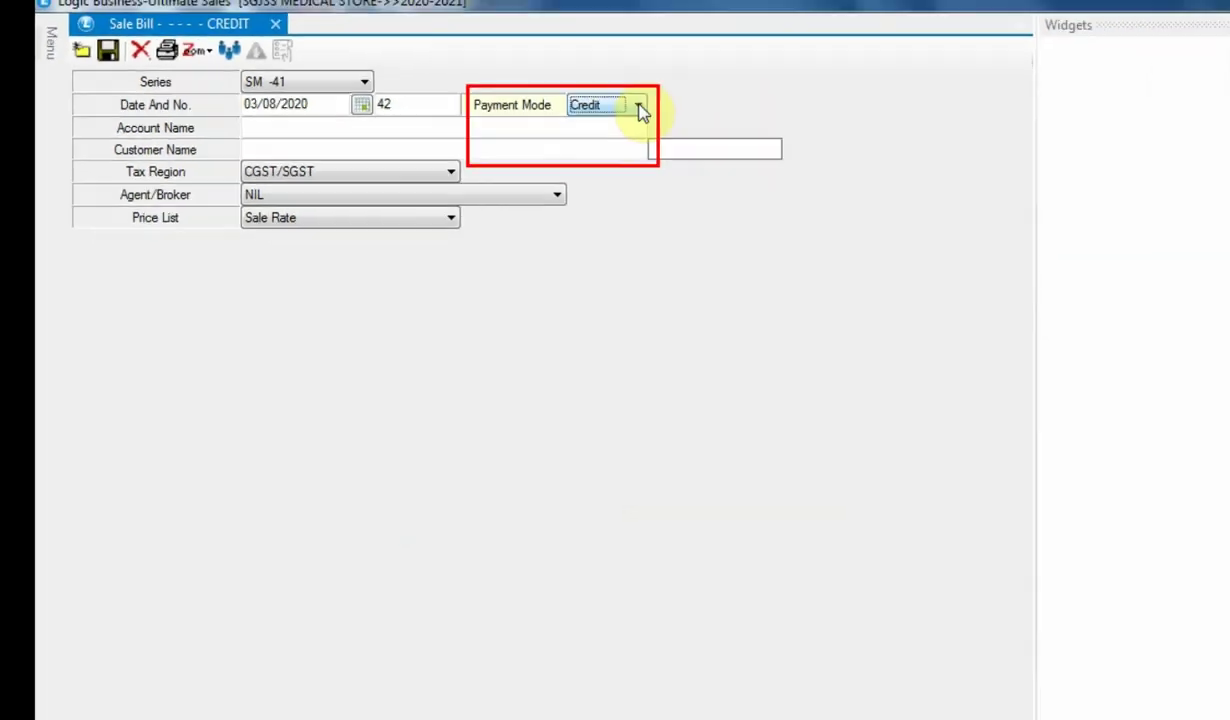
# Step: Select the first party found under "S" as the account, and accept tax region CGST/SGST, agent NIL and price list Sale Rate
pyautogui.press('Return')
pyautogui.write('S')
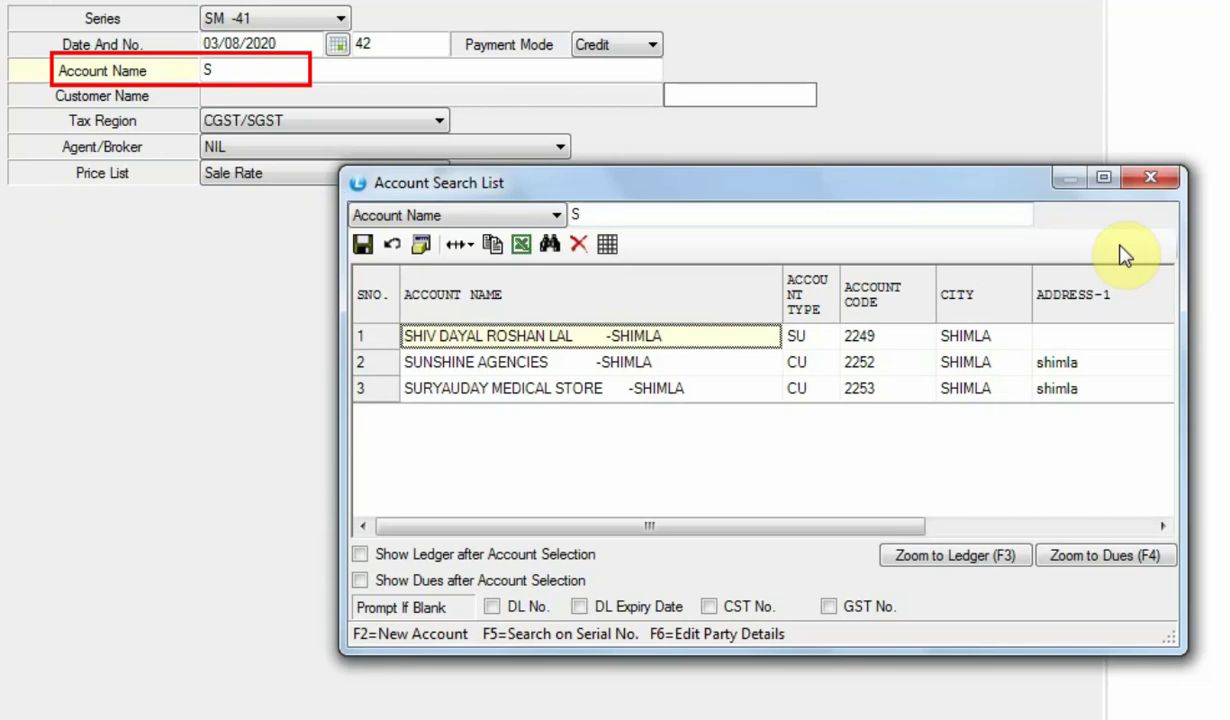
pyautogui.press('Return')
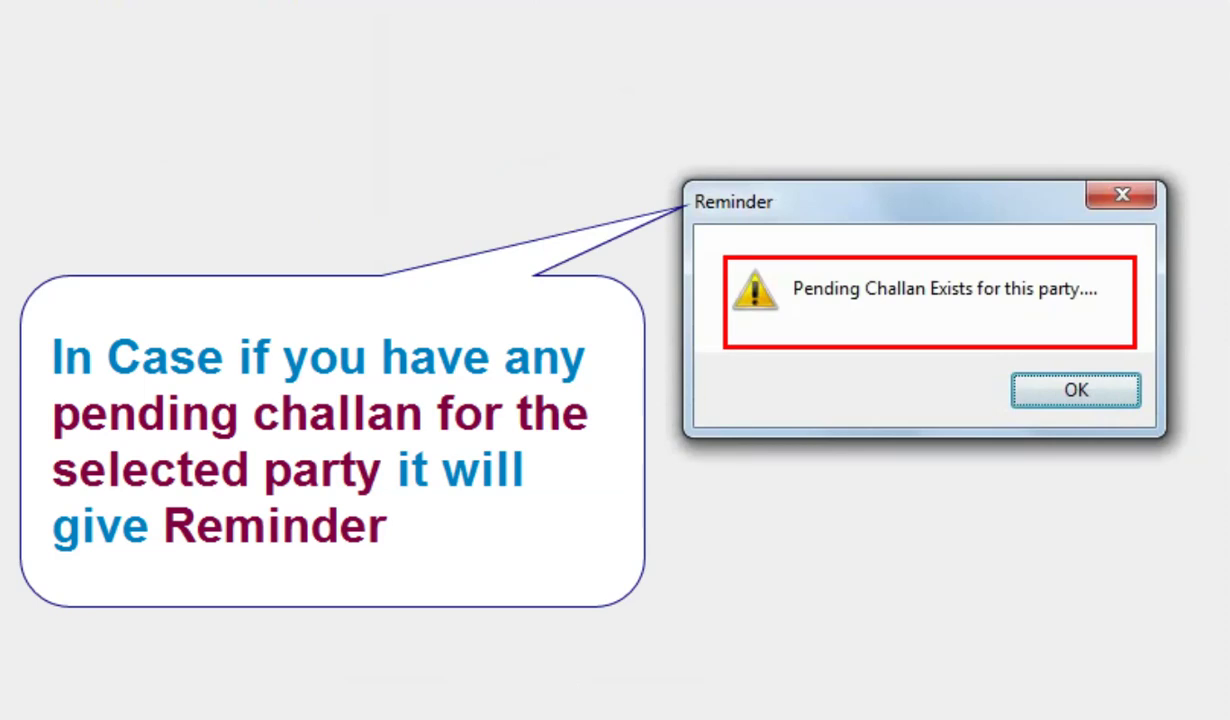
pyautogui.press('Return')
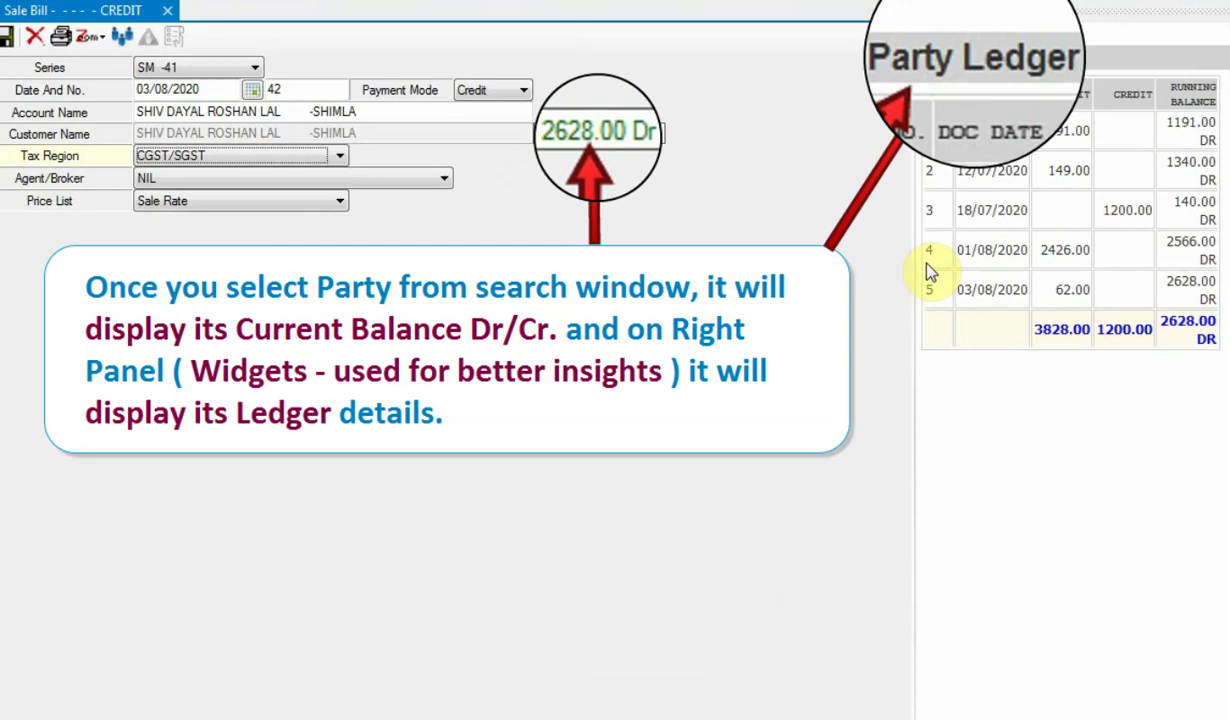
pyautogui.press('Return')
pyautogui.press('Return')
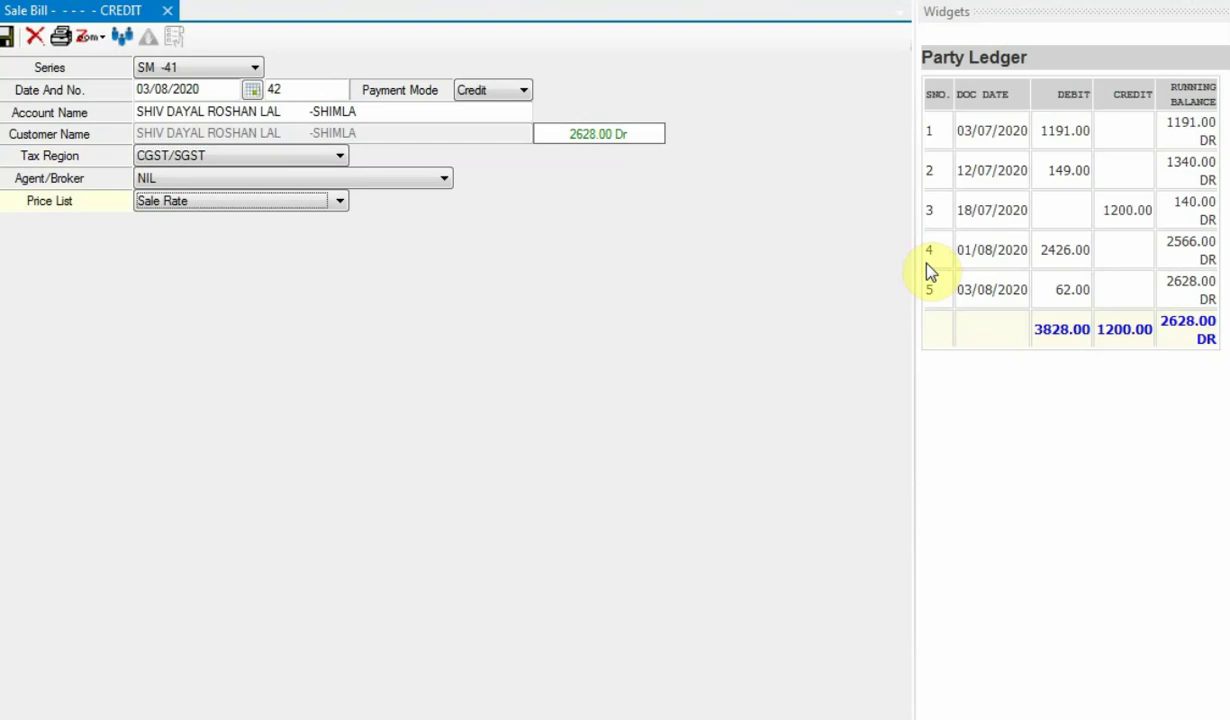
pyautogui.press('Return')
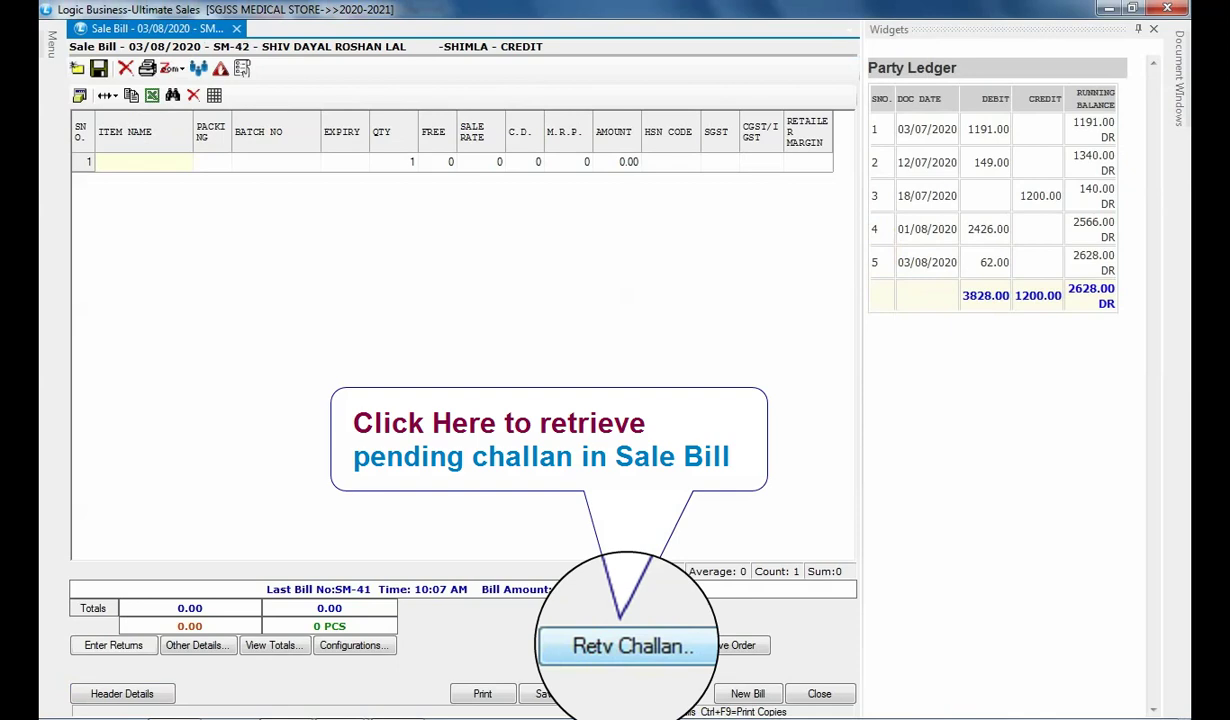
# Step: Retrieve pending challan CH-7 into the bill with both its items, AMLOPRESS 2.5 TAB and AMLOPRESS 10 TAB
pyautogui.click(655, 648)
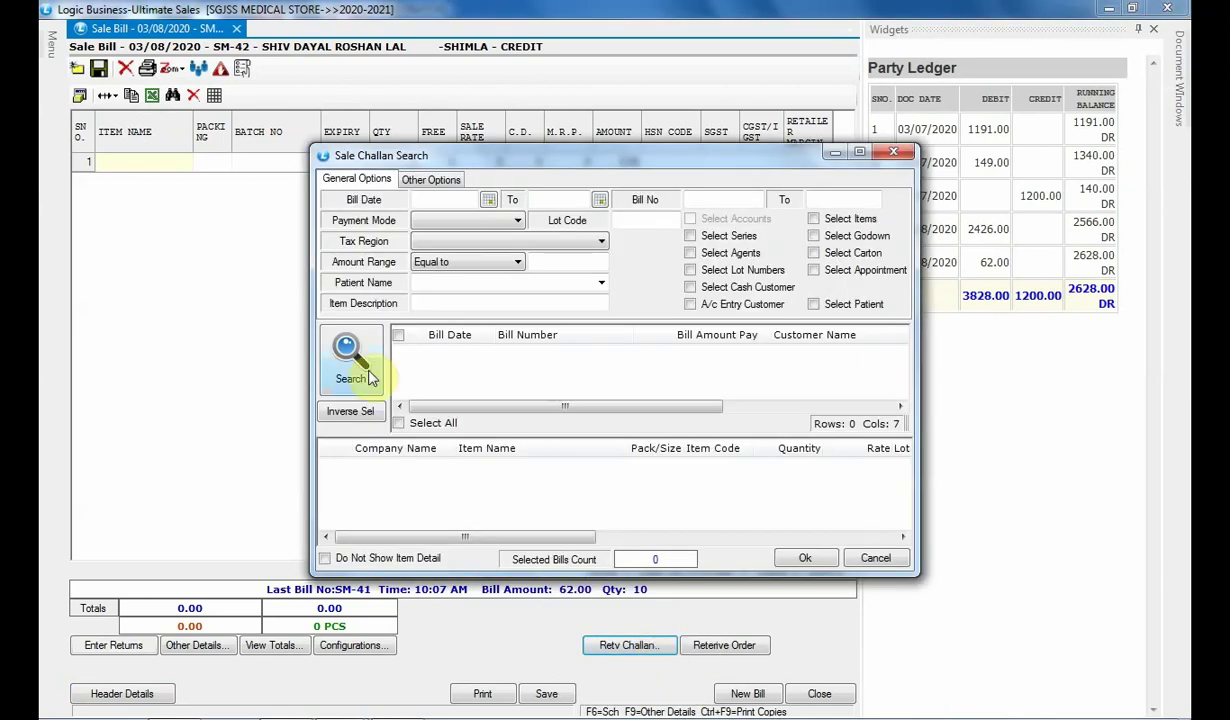
pyautogui.click(350, 358)
pyautogui.click(399, 355)
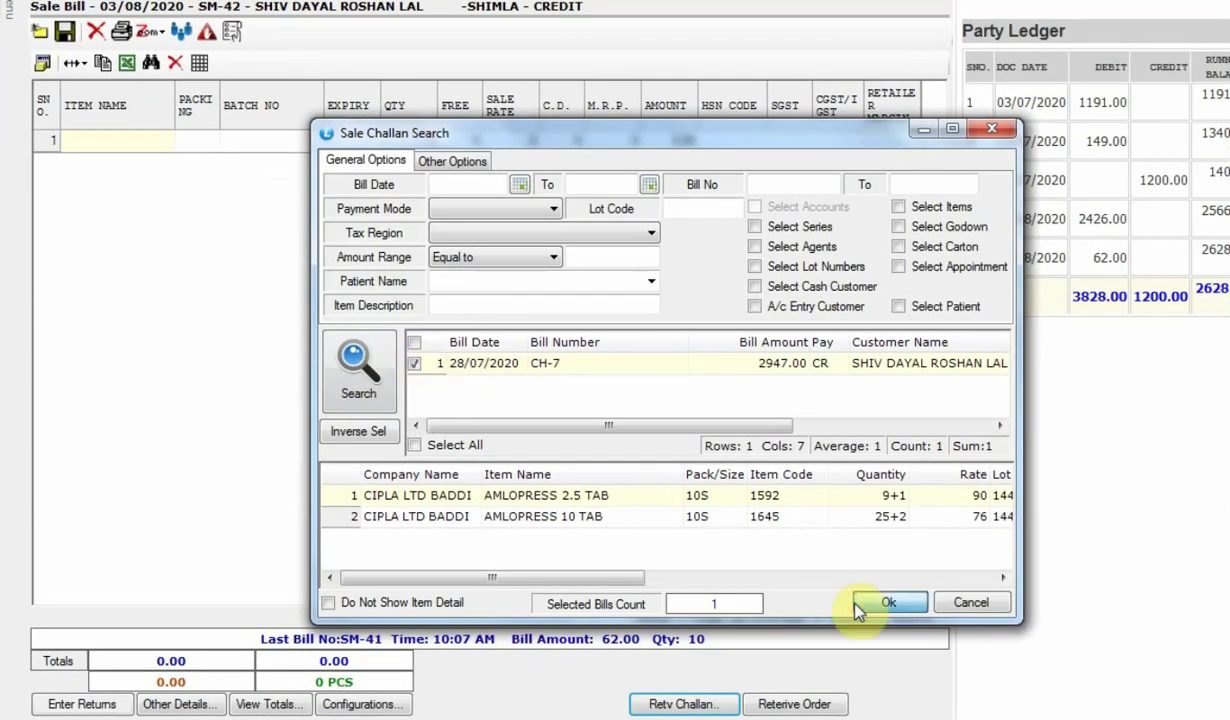
pyautogui.click(880, 601)
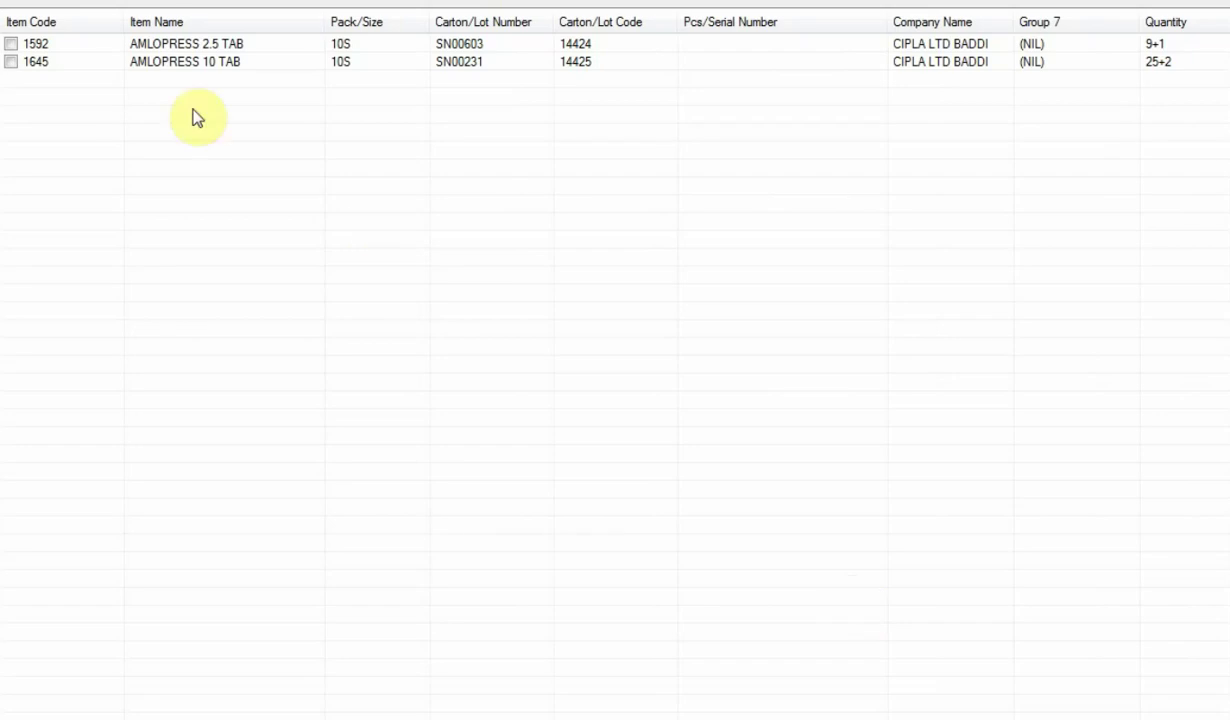
pyautogui.click(10, 43)
pyautogui.click(10, 61)
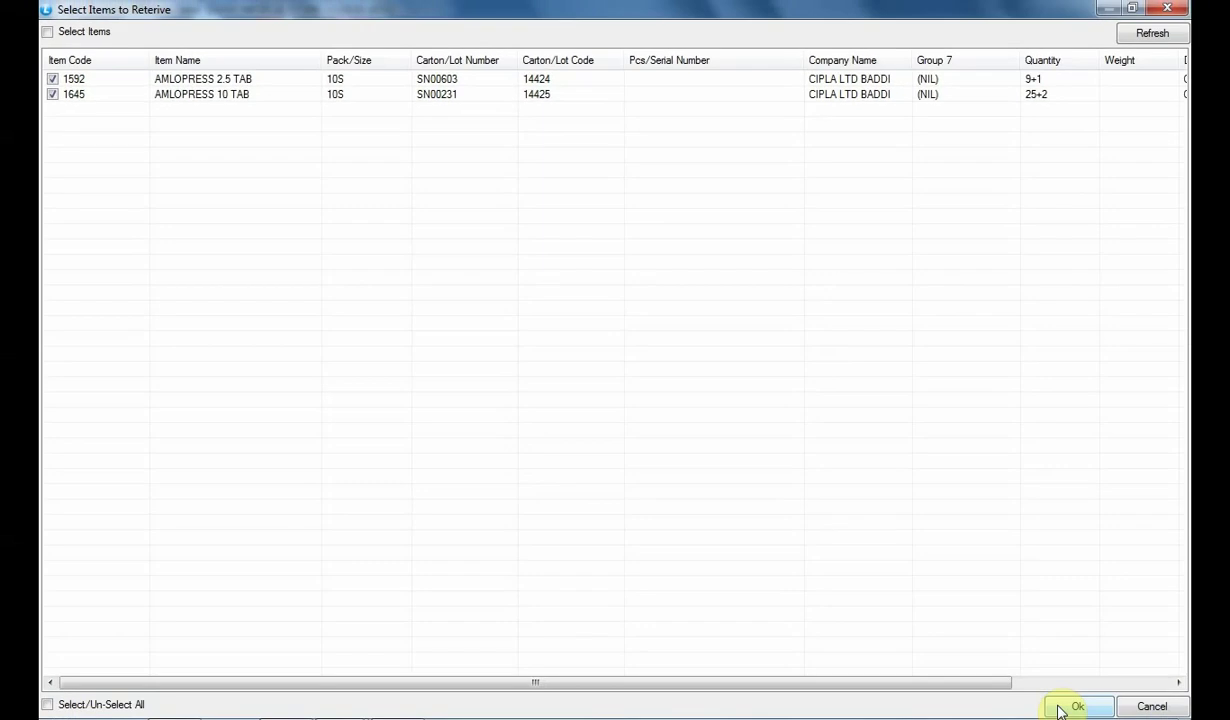
pyautogui.click(1060, 707)
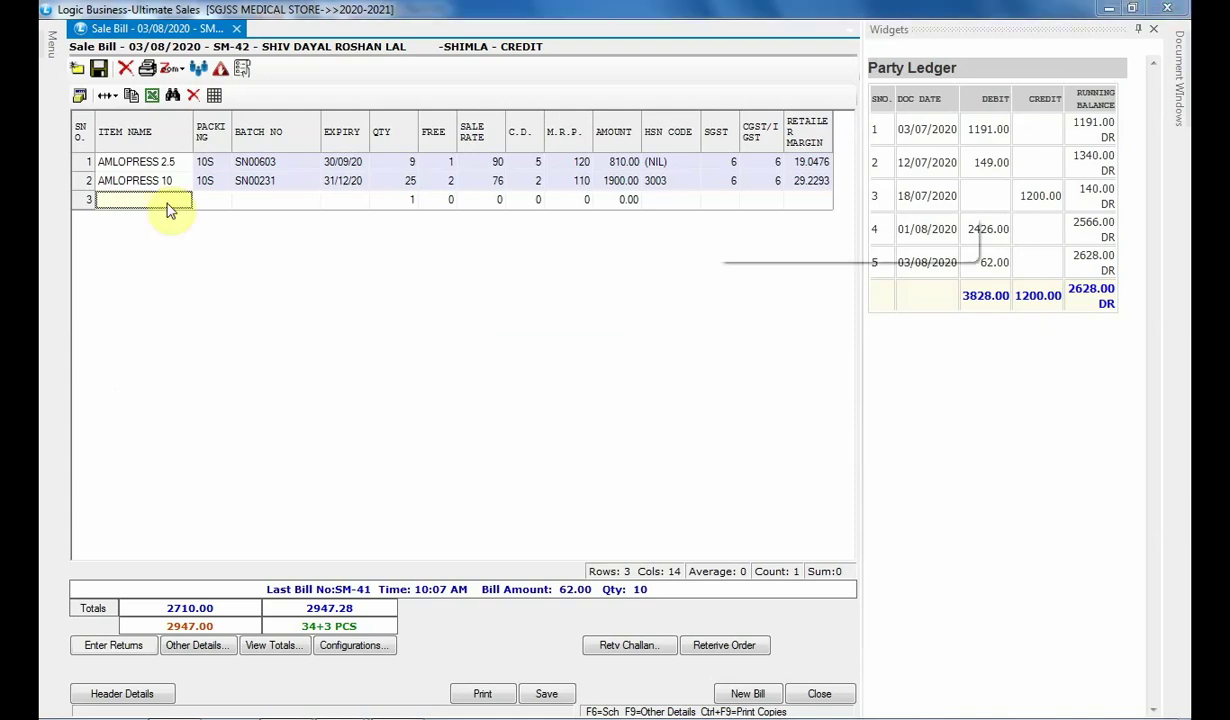
# Step: Add PARACIP 500 from lot D6598 to the bill with quantity 50, free quantity 5 and C.D. 3
pyautogui.write('PARAC')
pyautogui.press('Down')
pyautogui.press('Return')
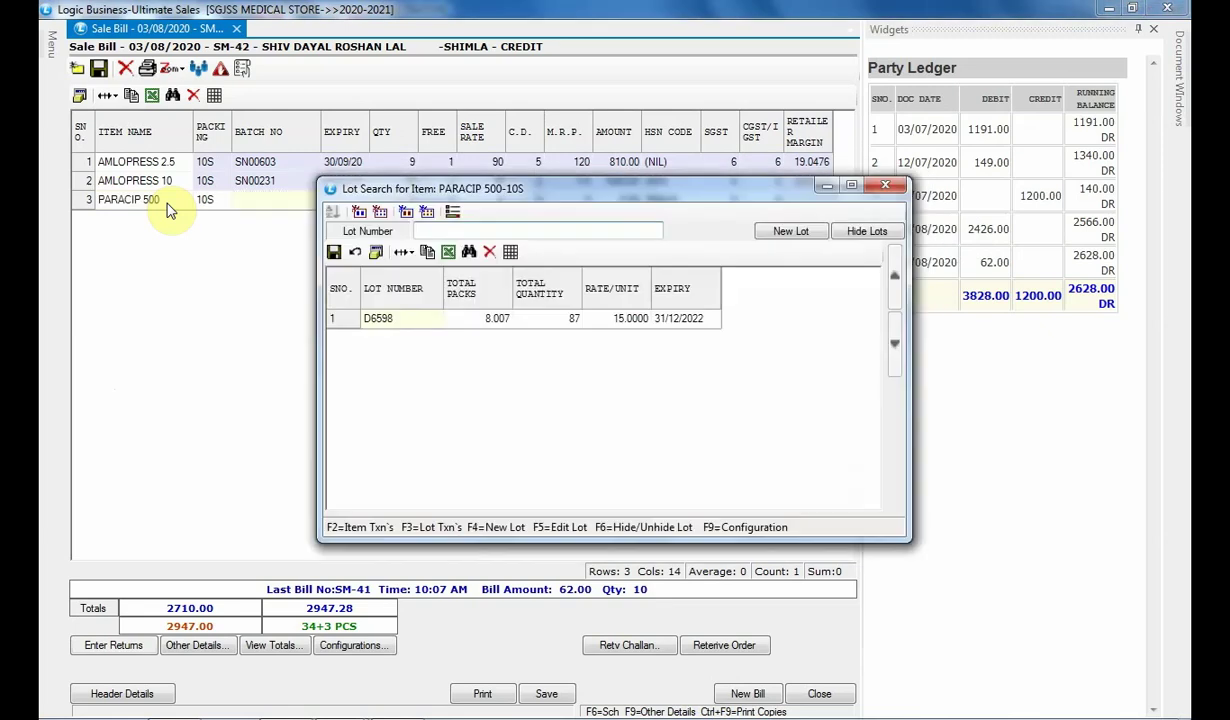
pyautogui.press('Return')
pyautogui.write('50')
pyautogui.press('Return')
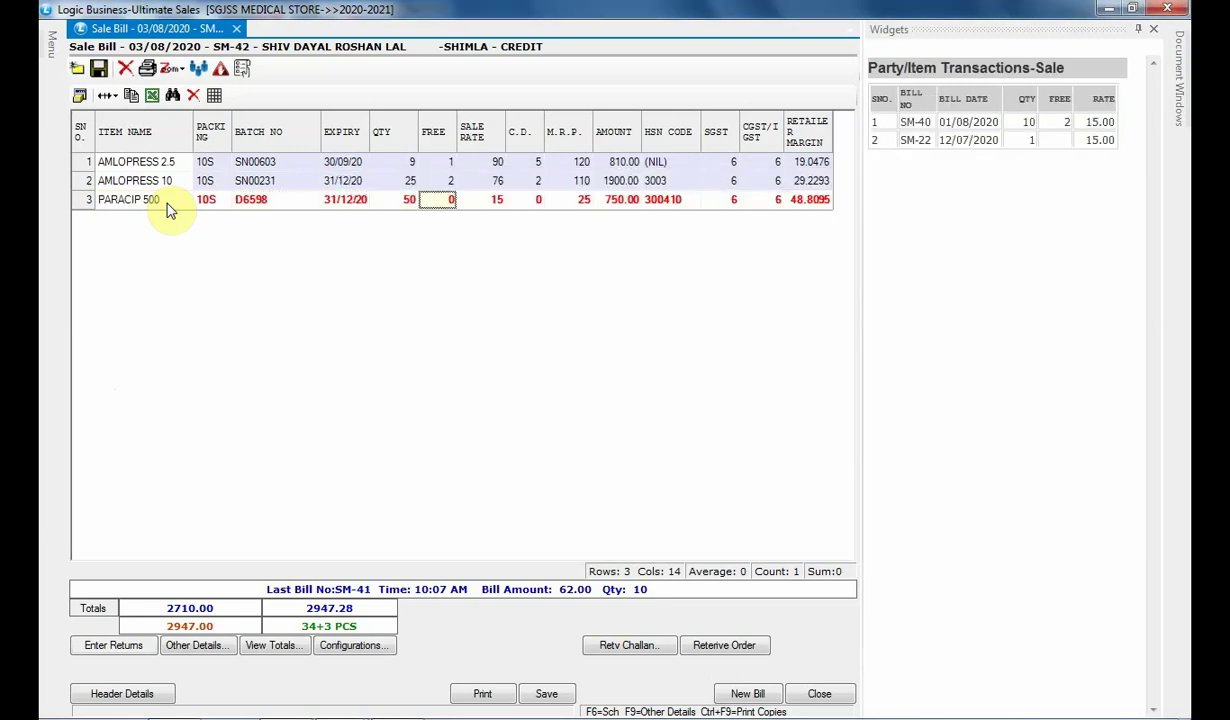
pyautogui.write('5')
pyautogui.press('Return')
pyautogui.write('3')
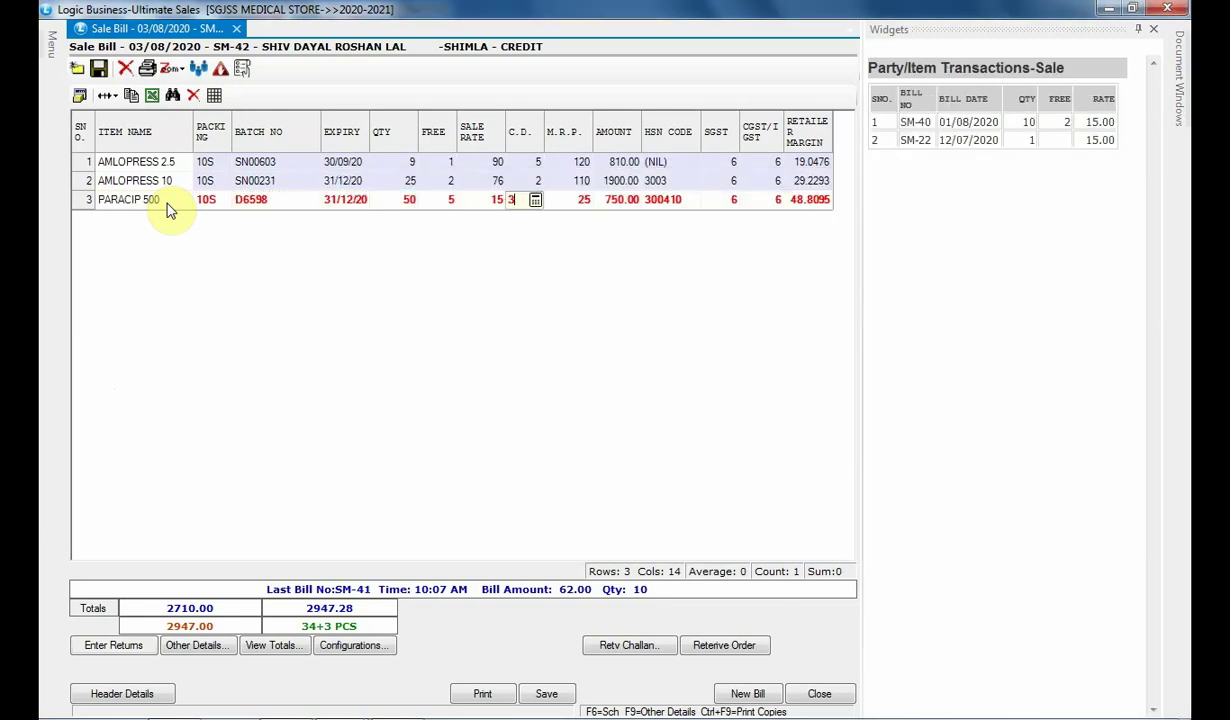
pyautogui.press('Return')
pyautogui.press('Return')
# Step: Add DISPRIN from lot D09346 to the bill with quantity 27 and free quantity 3
pyautogui.write('DISPRIN')
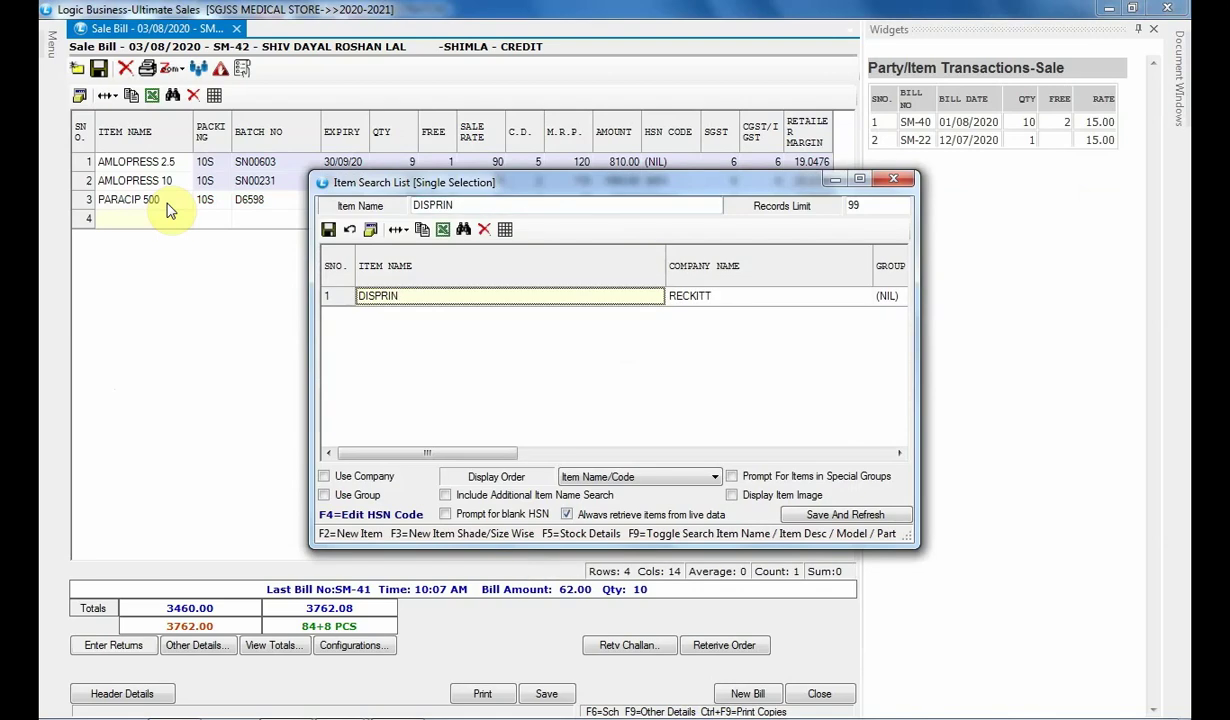
pyautogui.press('Return')
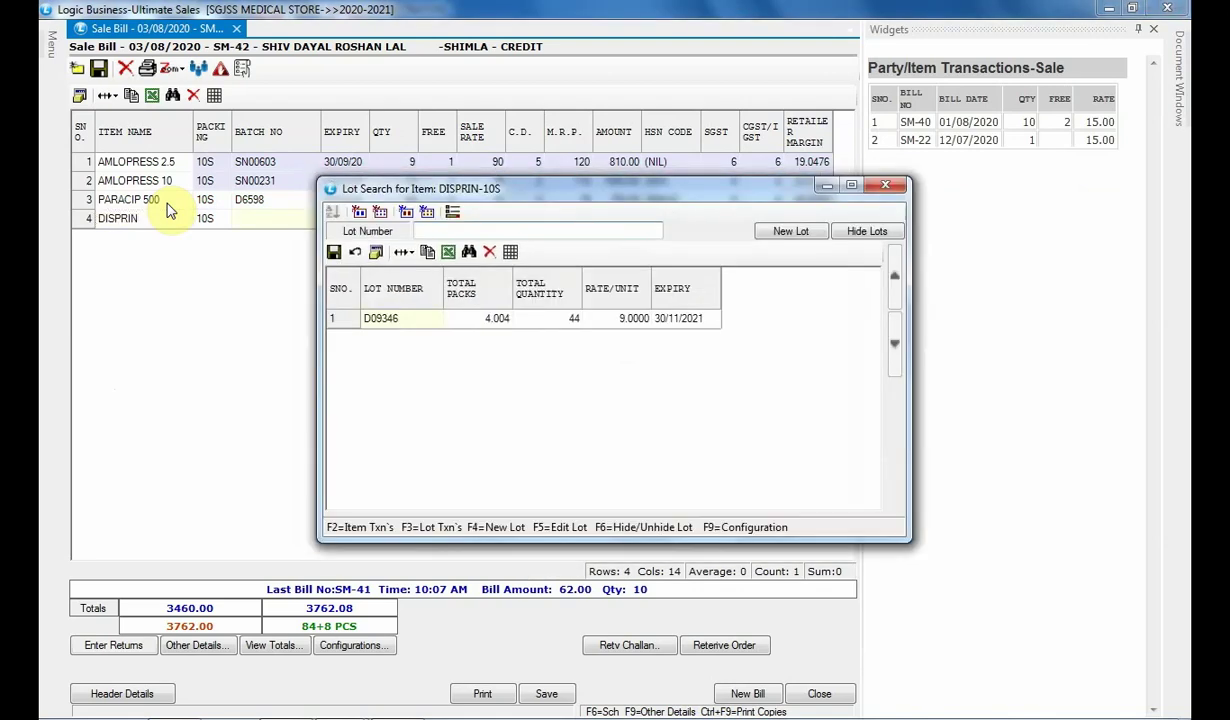
pyautogui.press('Return')
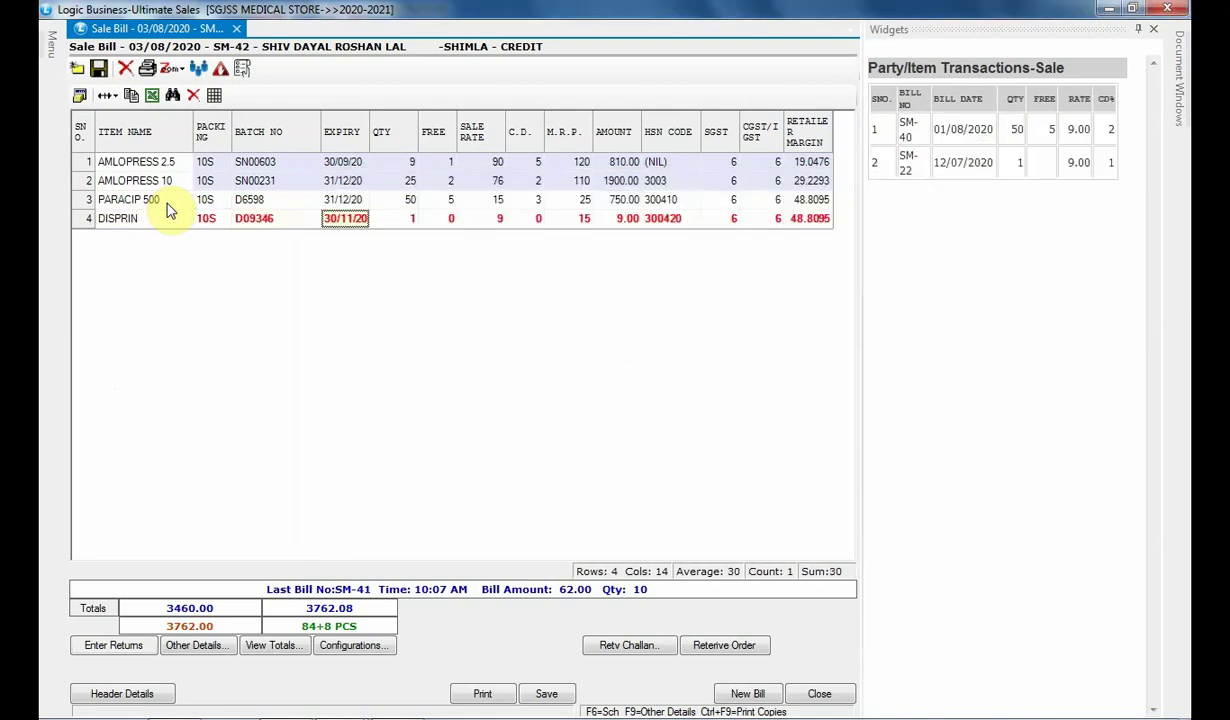
pyautogui.press('Return')
pyautogui.write('27')
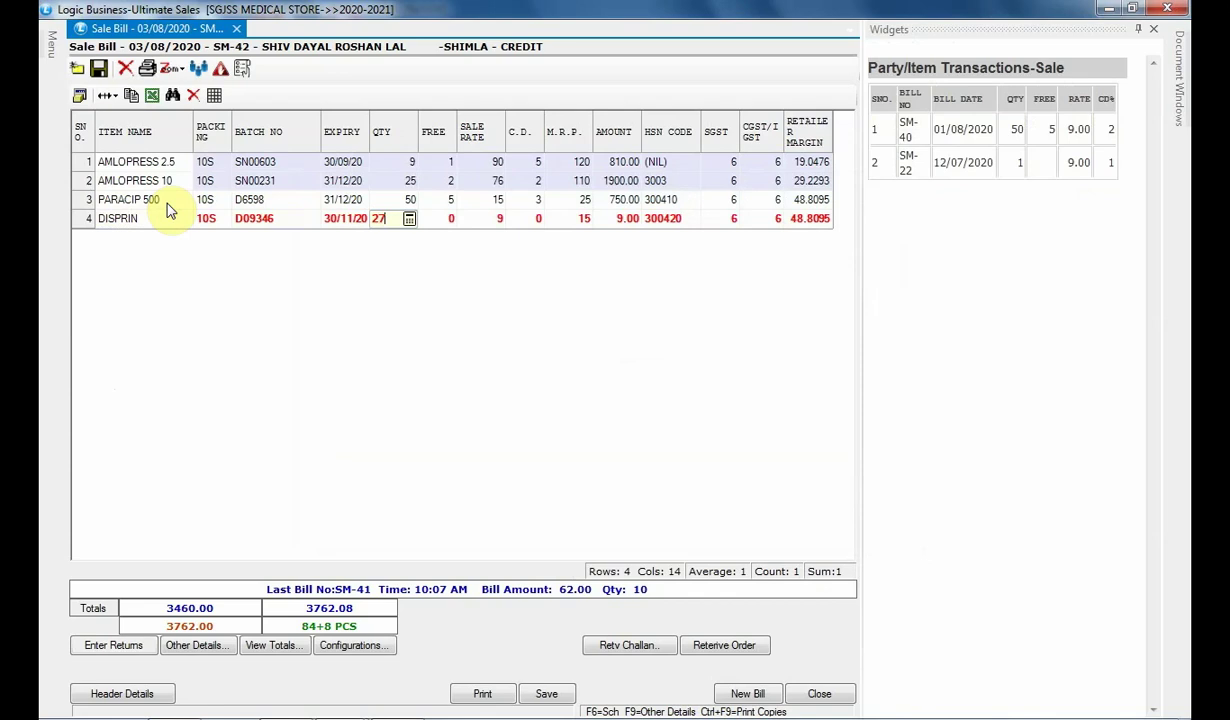
pyautogui.press('Return')
pyautogui.press('Return')
pyautogui.press('Return')
pyautogui.press('Return')
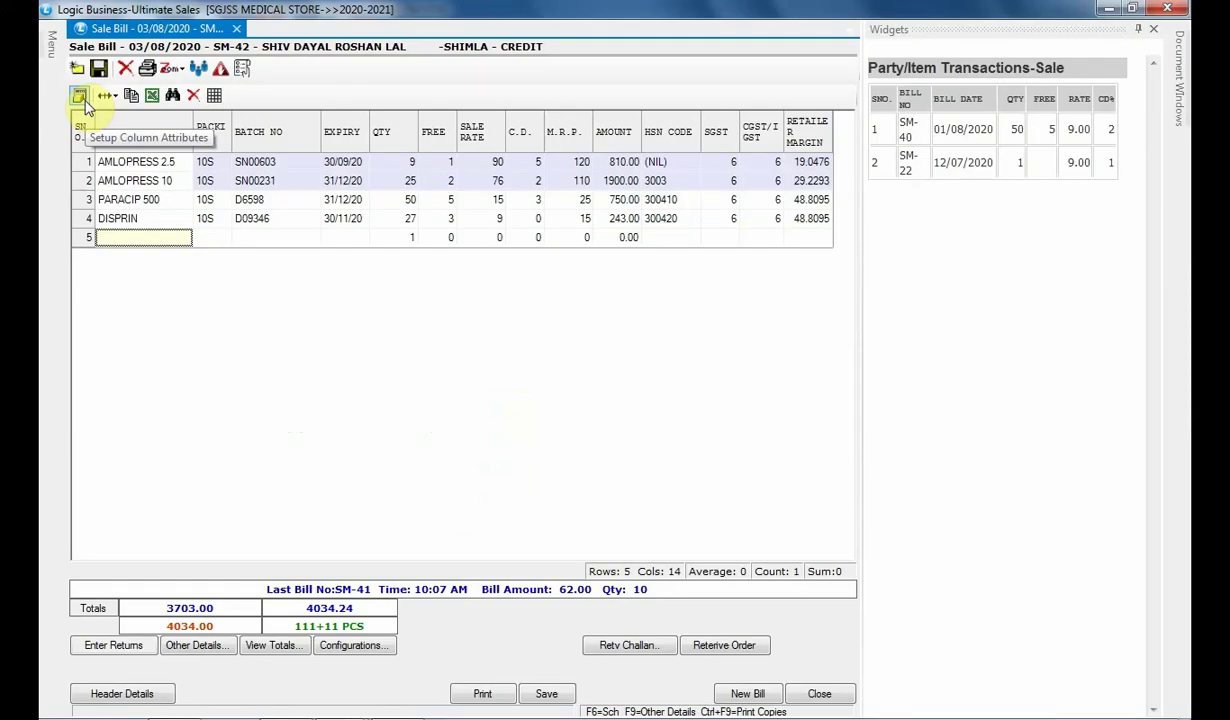
# Step: Rename the bill's Free Units column as FREE QTY in the column attributes and save the column configuration
pyautogui.click(78, 95)
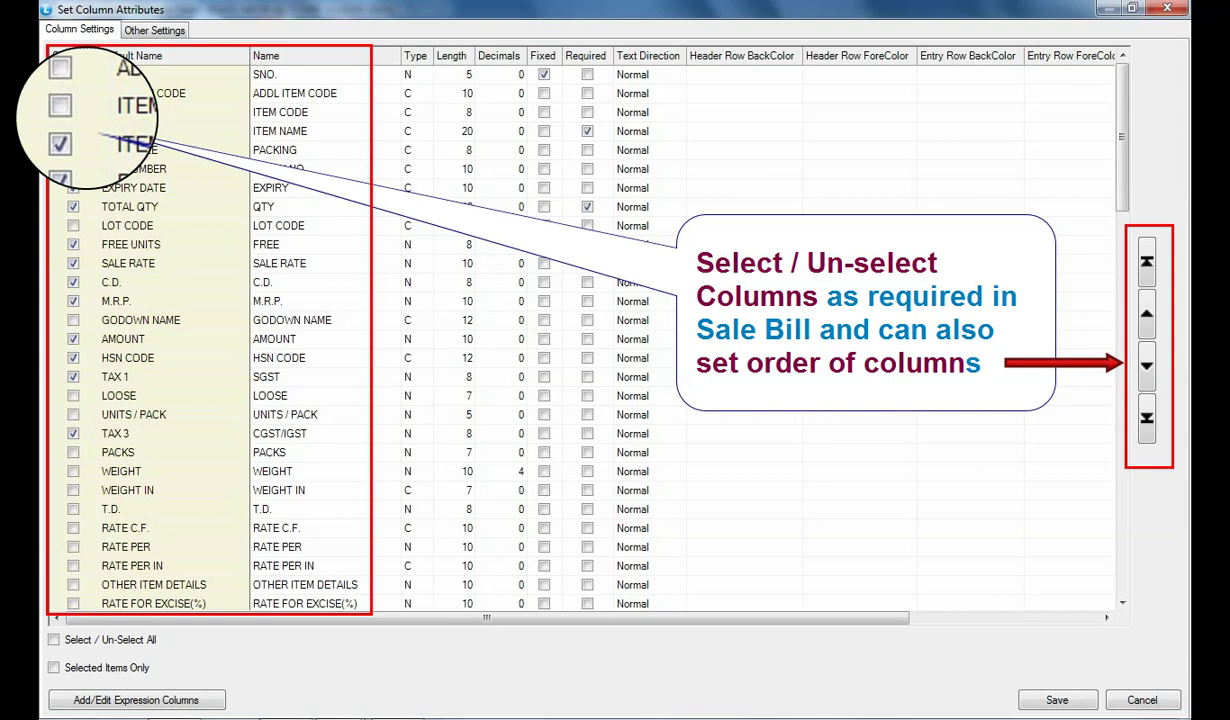
pyautogui.click(272, 244)
pyautogui.write('F')
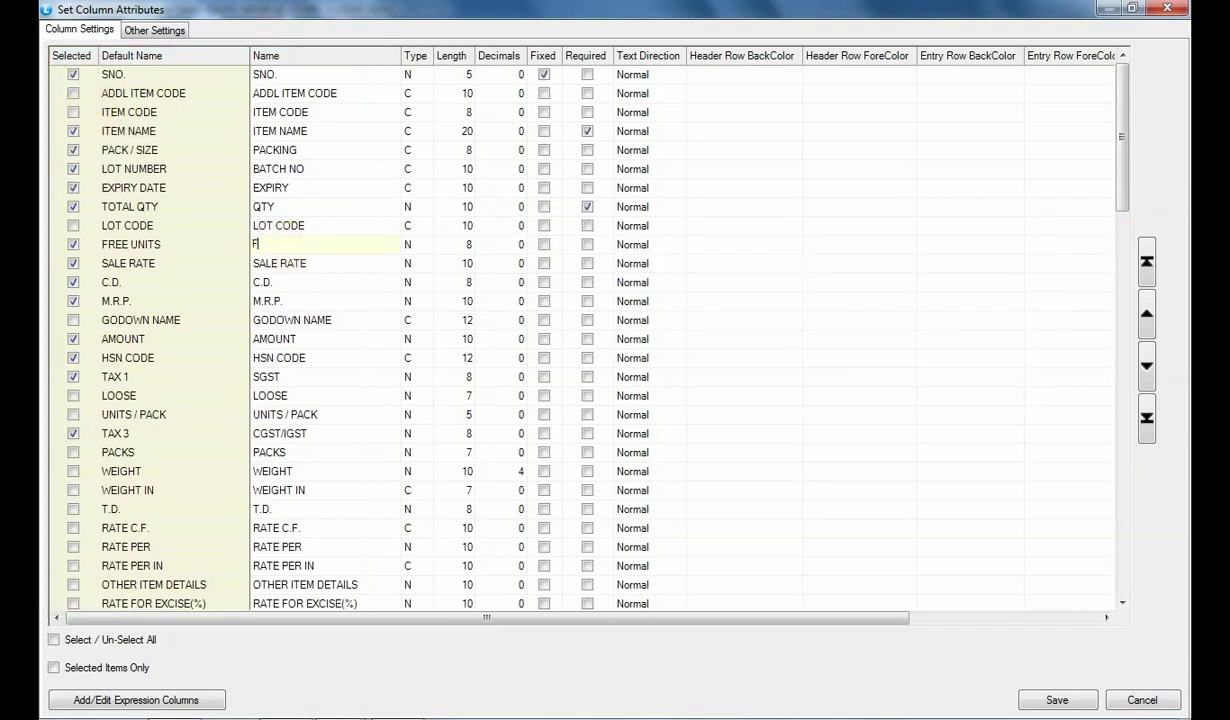
pyautogui.write('R')
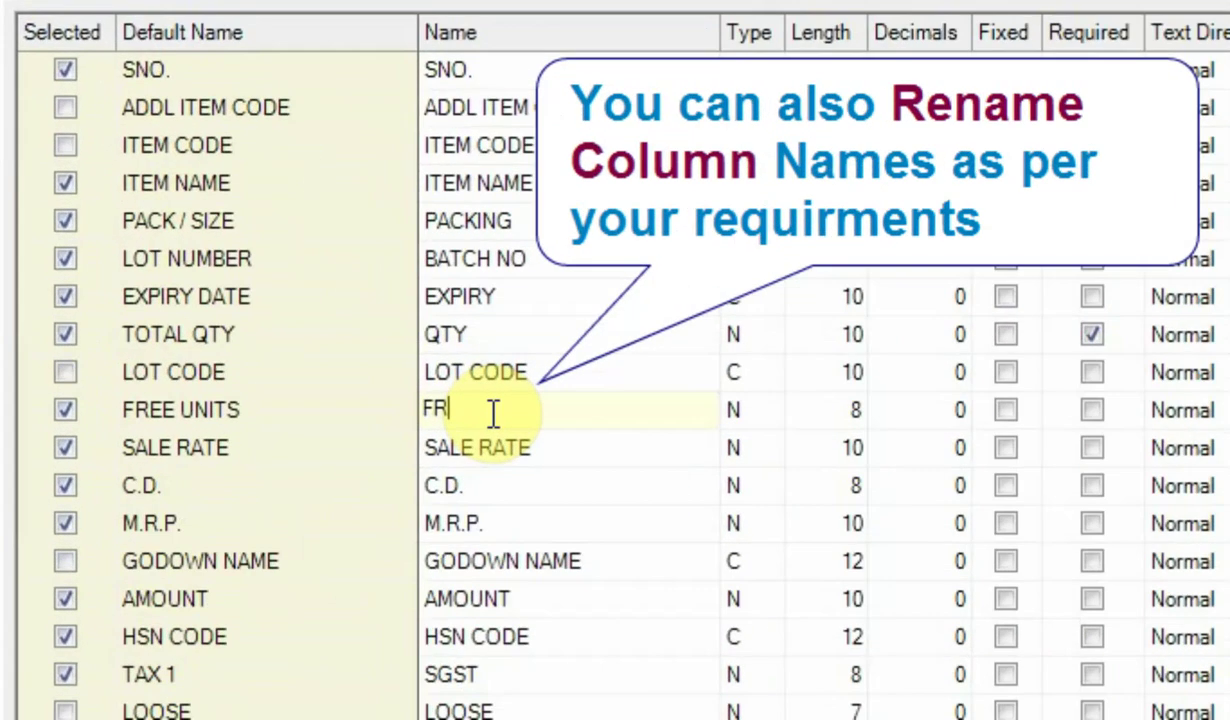
pyautogui.write('EE Q')
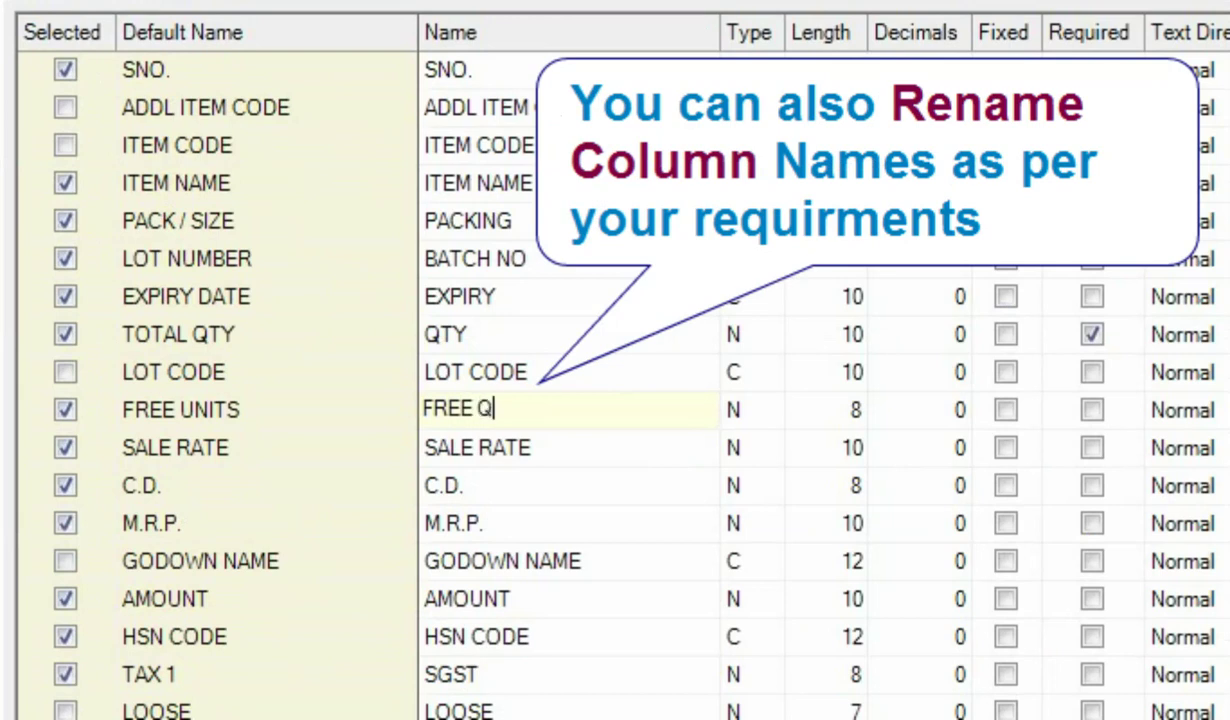
pyautogui.write('TY')
pyautogui.press('Return')
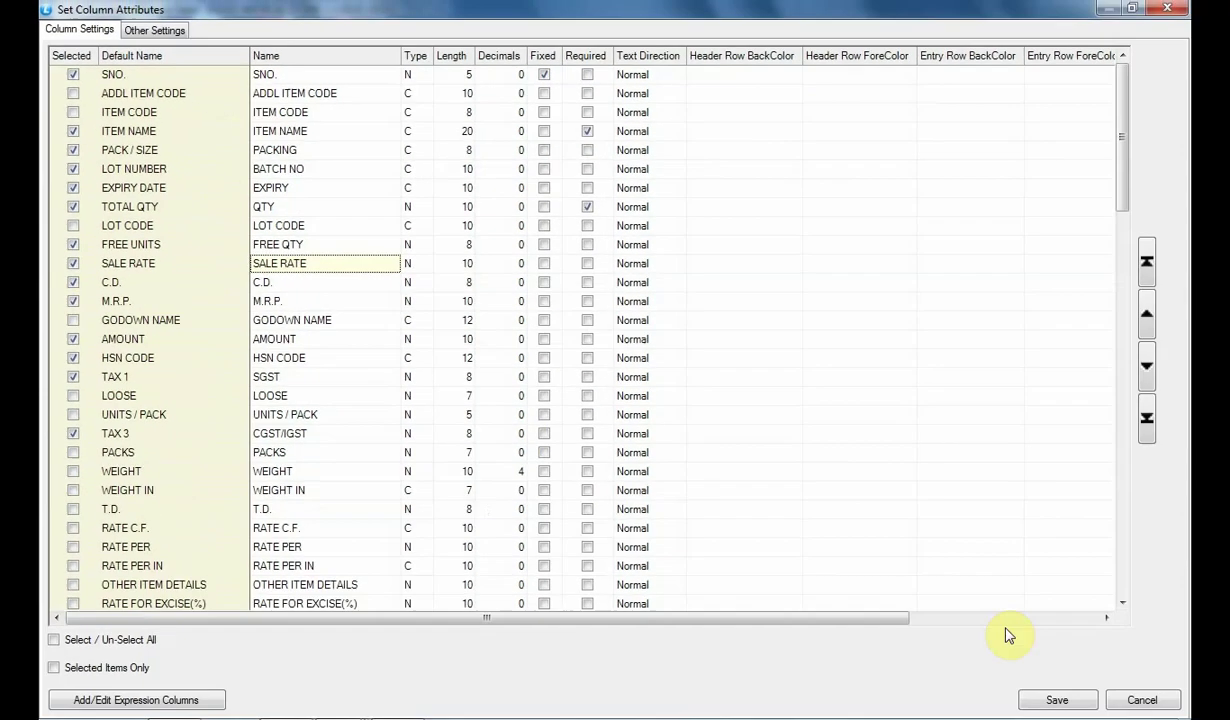
pyautogui.click(1035, 700)
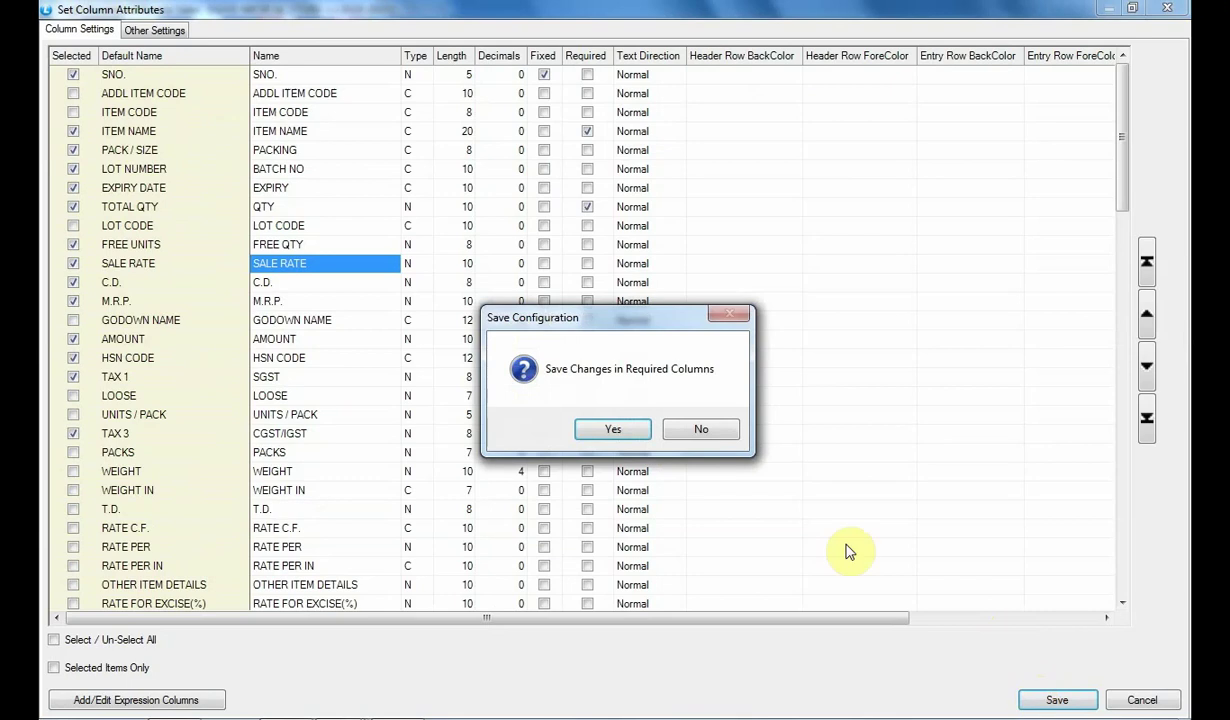
pyautogui.click(590, 435)
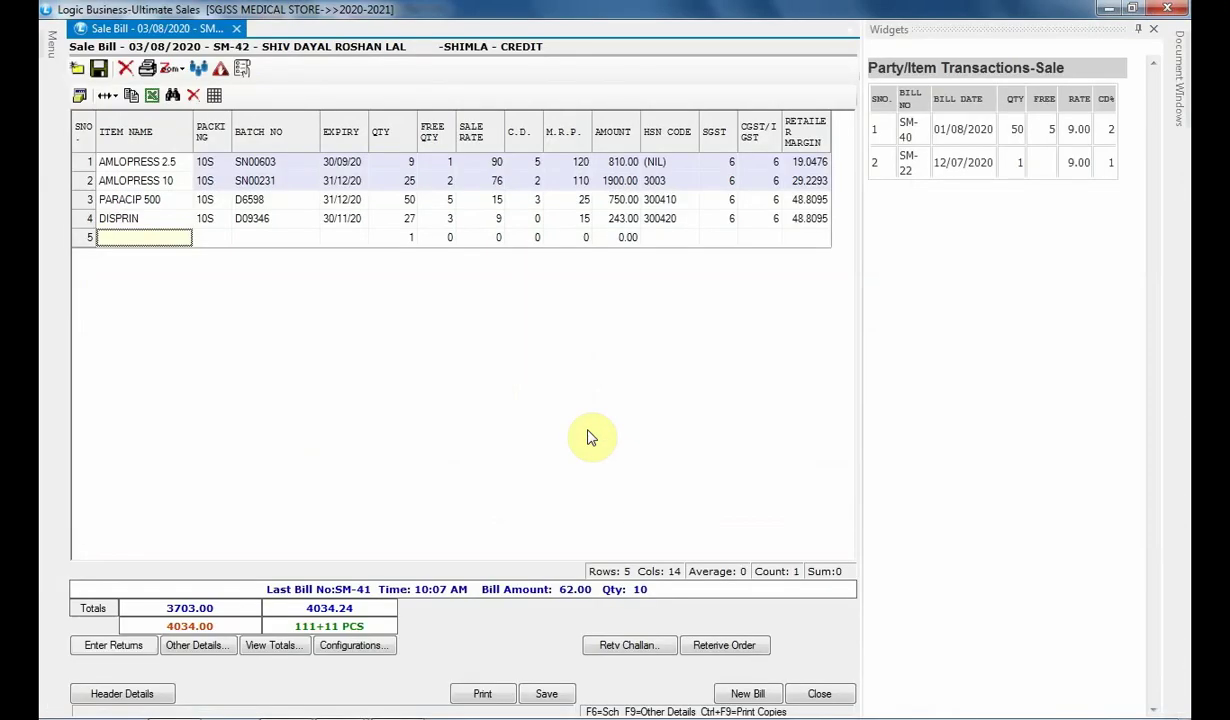
# Step: Review the bill's totals from gross to net amount and its account-wise breakup
pyautogui.click(306, 648)
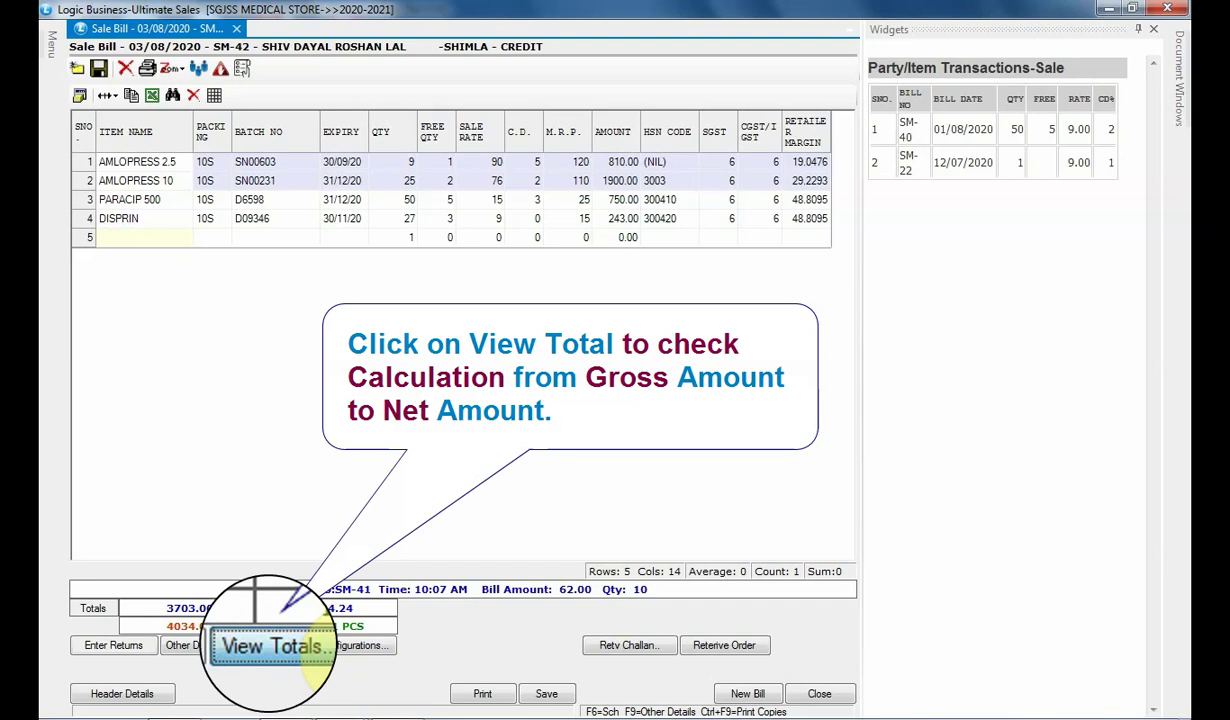
pyautogui.click(303, 647)
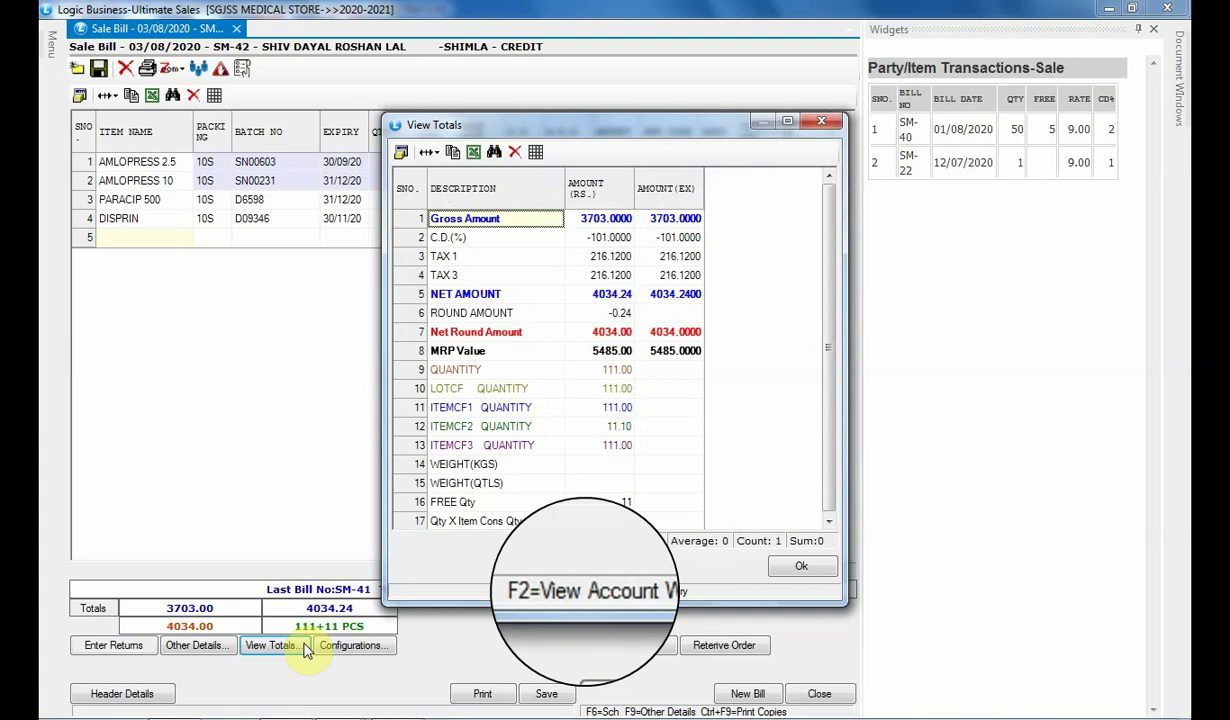
pyautogui.press('F2')
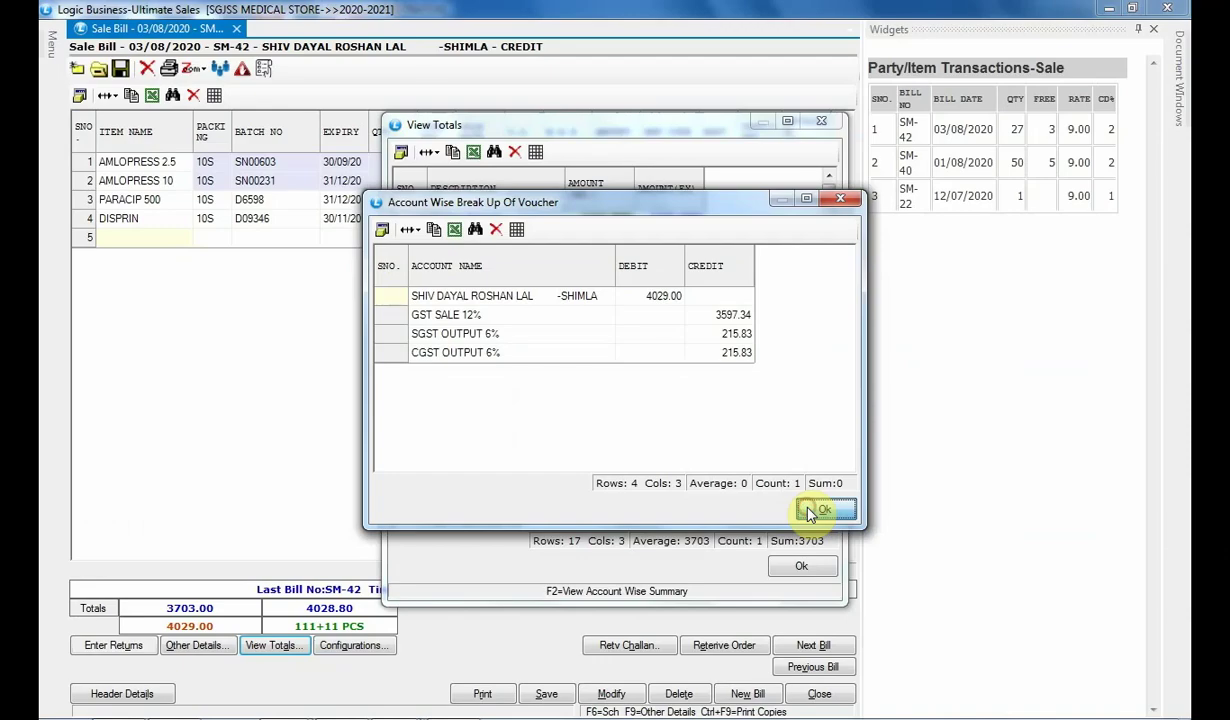
pyautogui.click(816, 511)
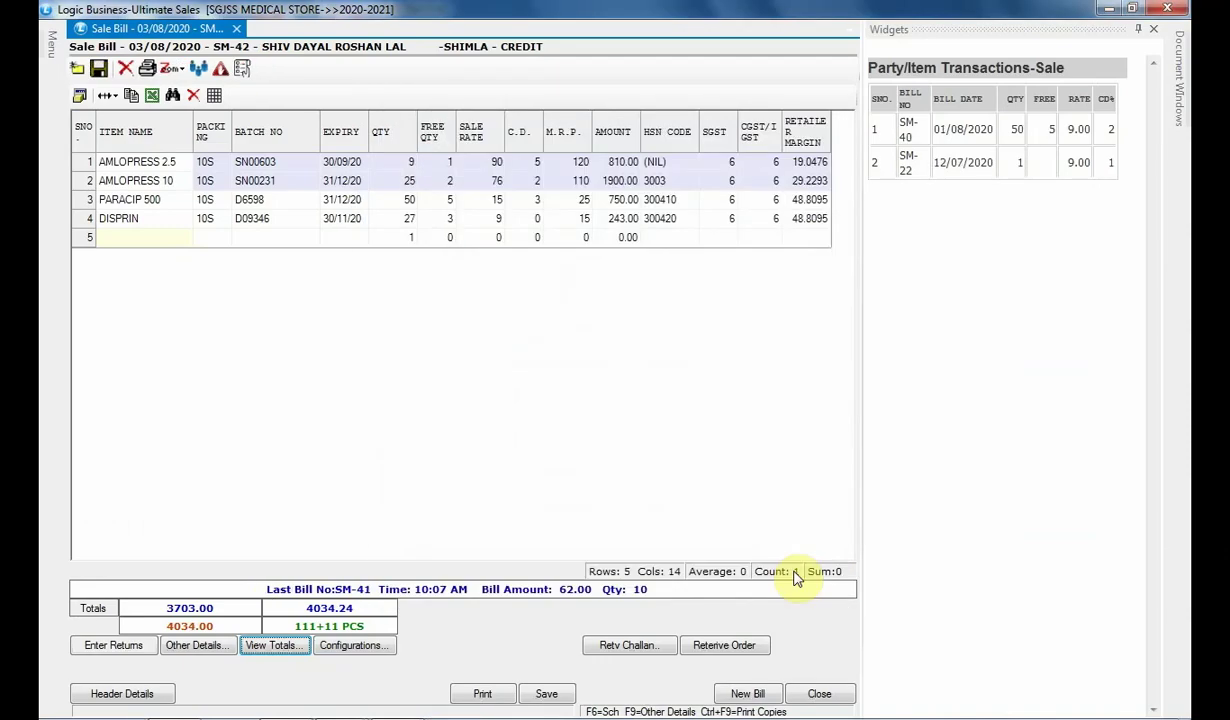
# Step: Request a print preview of the sale bill's copy and save the bill
pyautogui.click(482, 693)
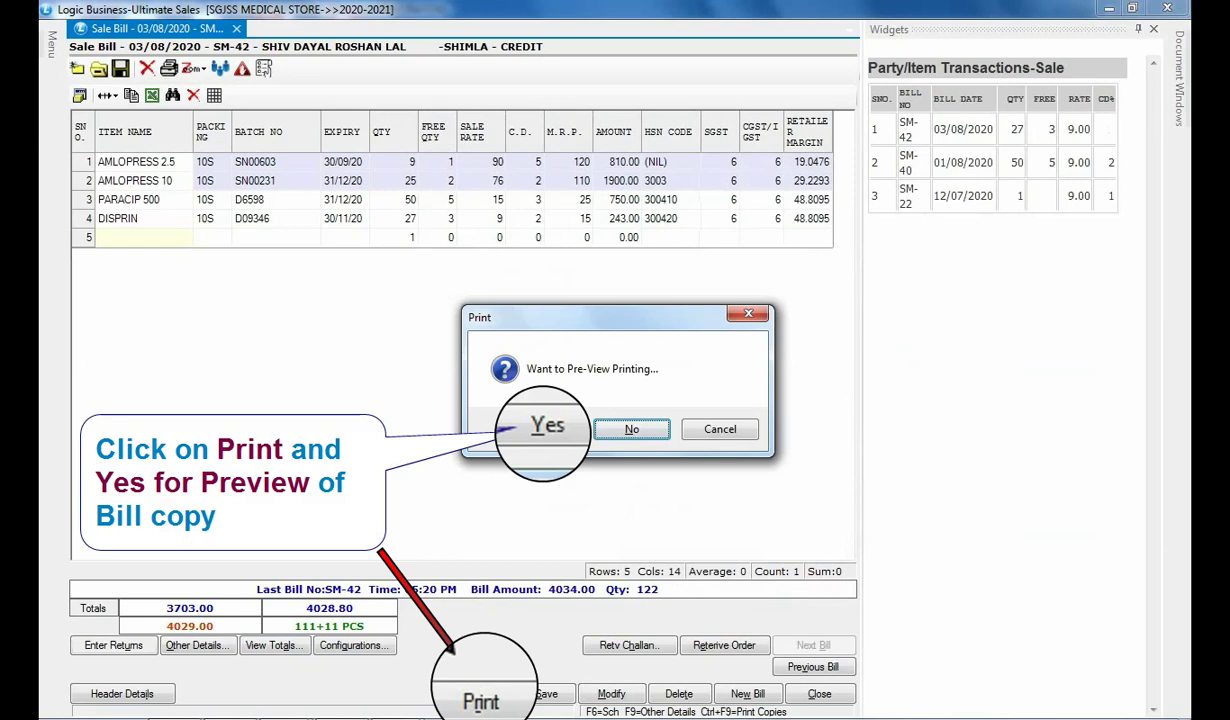
pyautogui.click(546, 430)
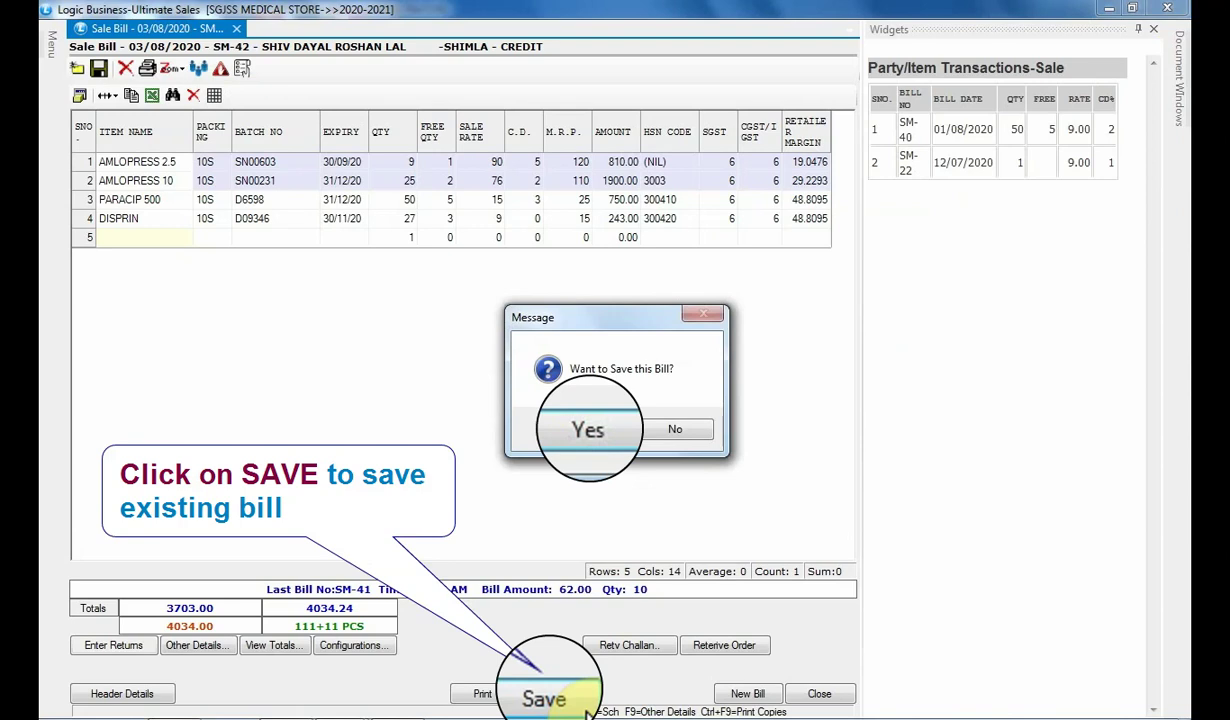
pyautogui.click(575, 437)
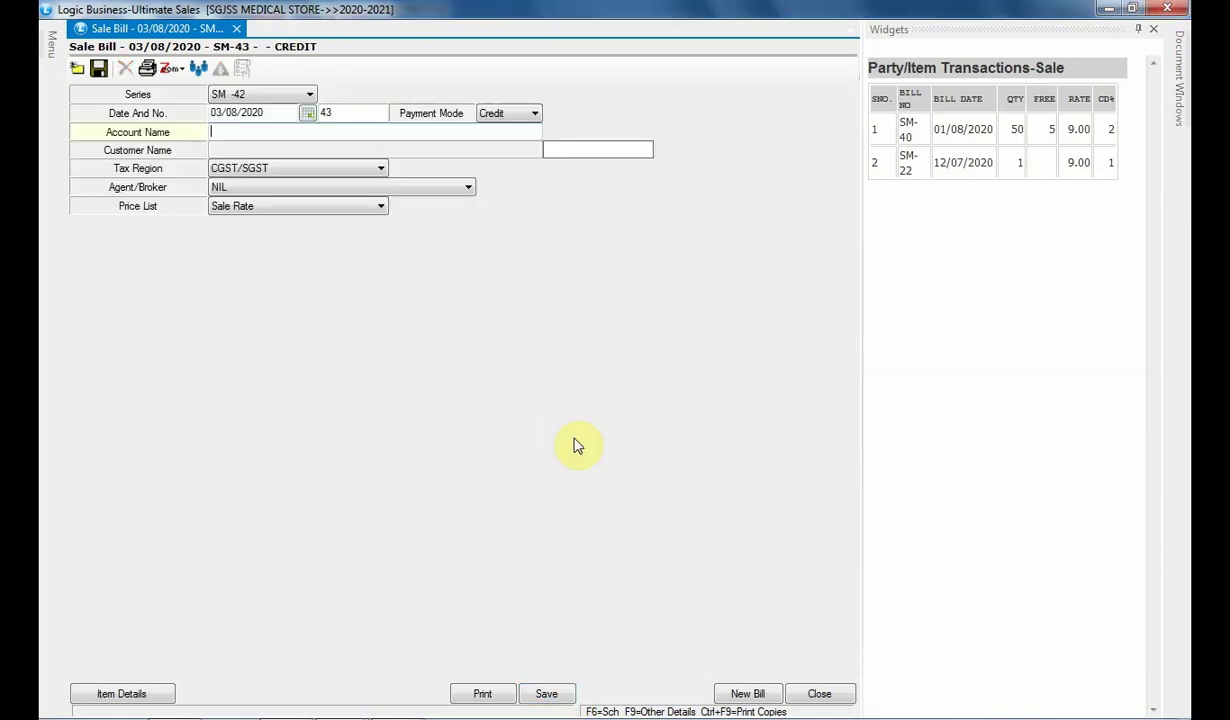
# Step: Reopen saved sale bill number 42 for modification
pyautogui.press('alt+Insert')
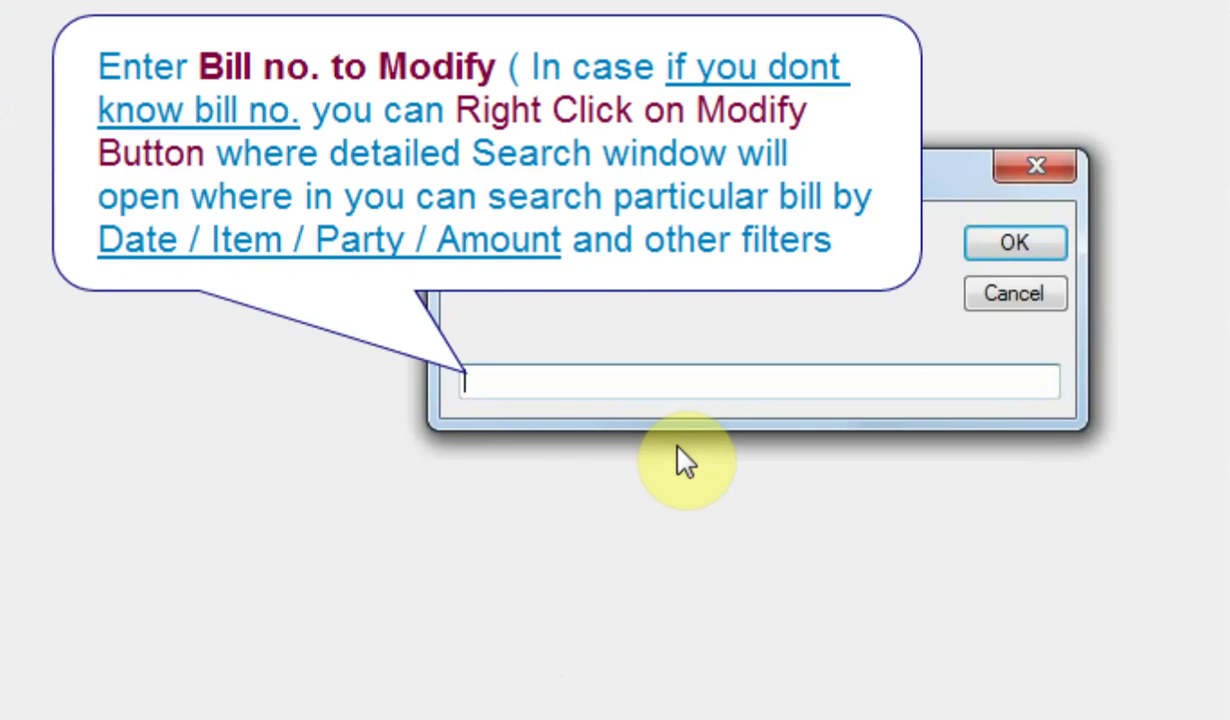
pyautogui.write('42')
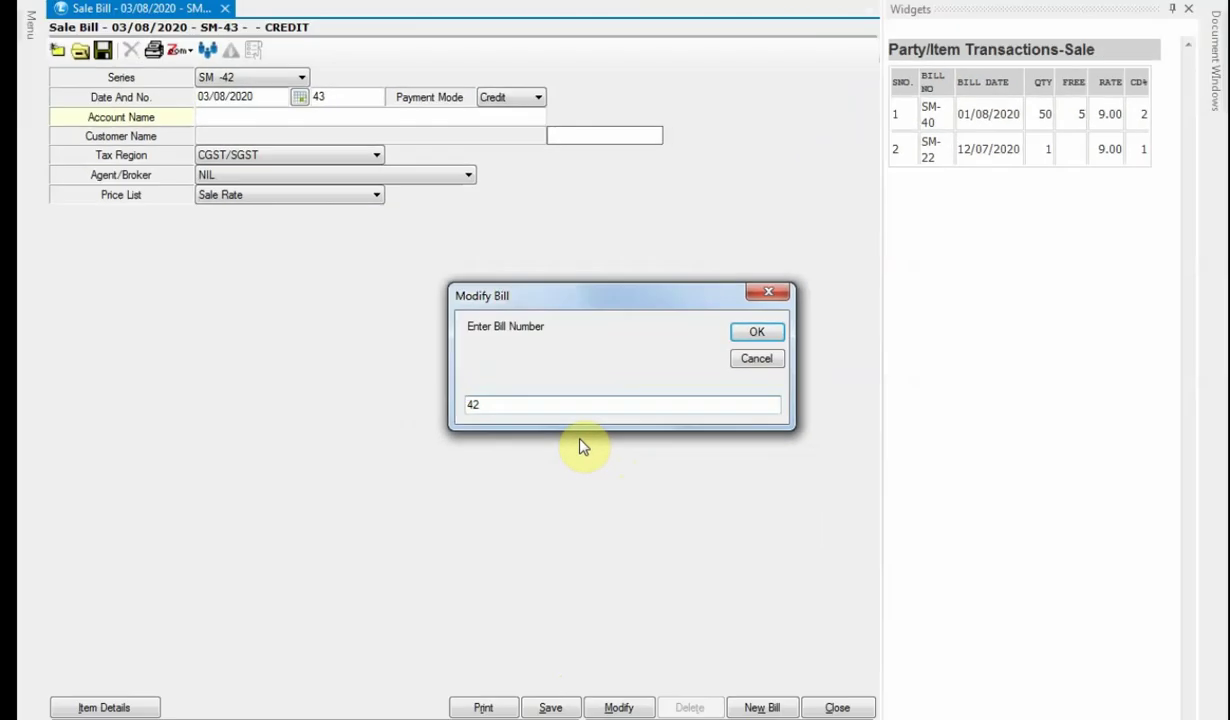
pyautogui.press('Return')
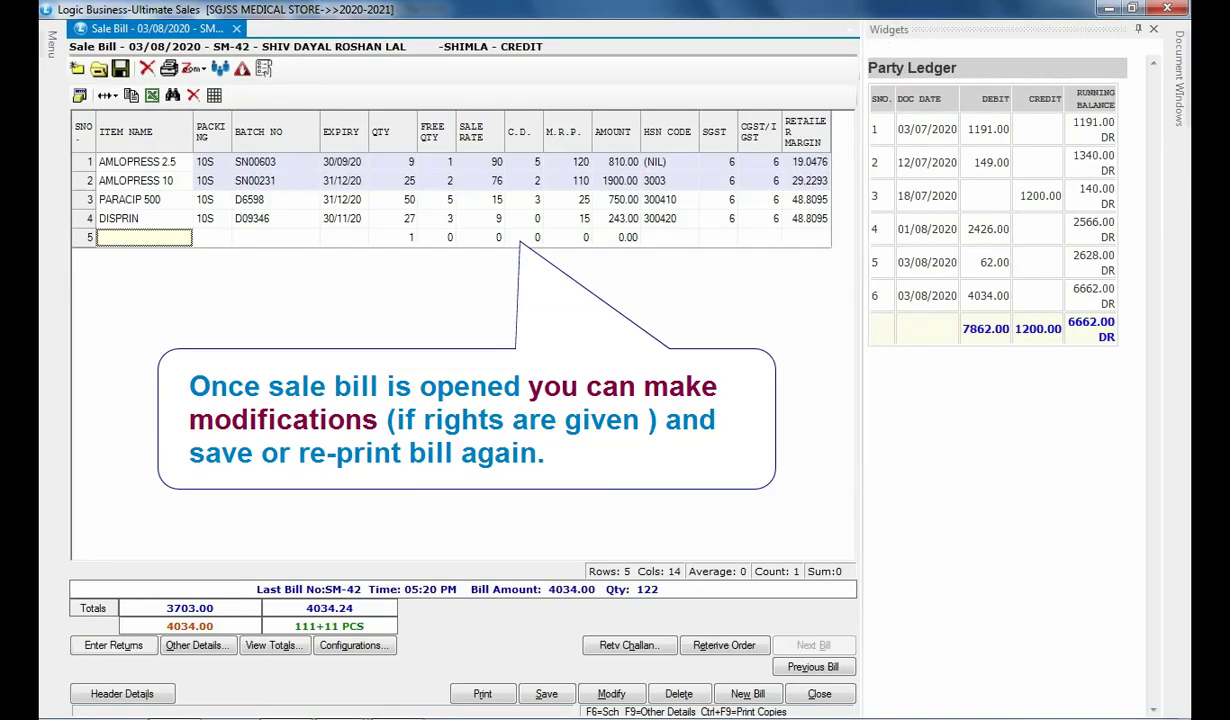
# Step: Set the C.D. of the DISPRIN row to 2 and start printing the modified bill
pyautogui.click(537, 220)
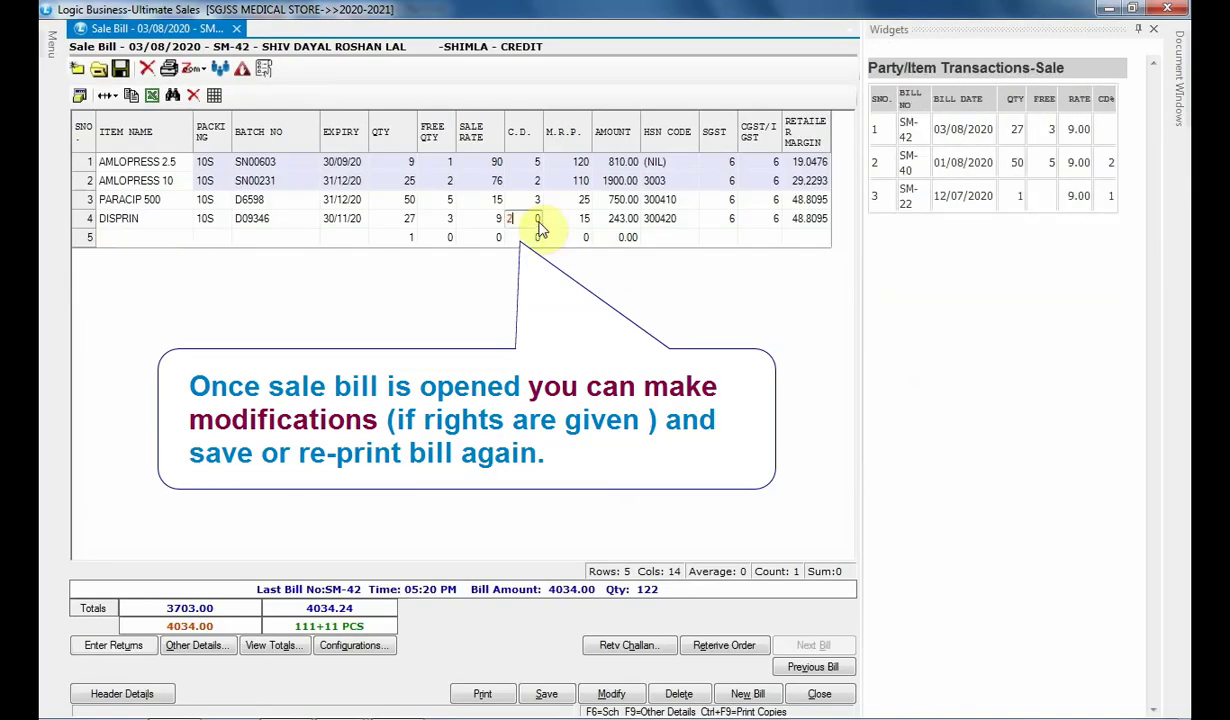
pyautogui.write('2')
pyautogui.press('Return')
pyautogui.hotkey('ctrl', 'p')
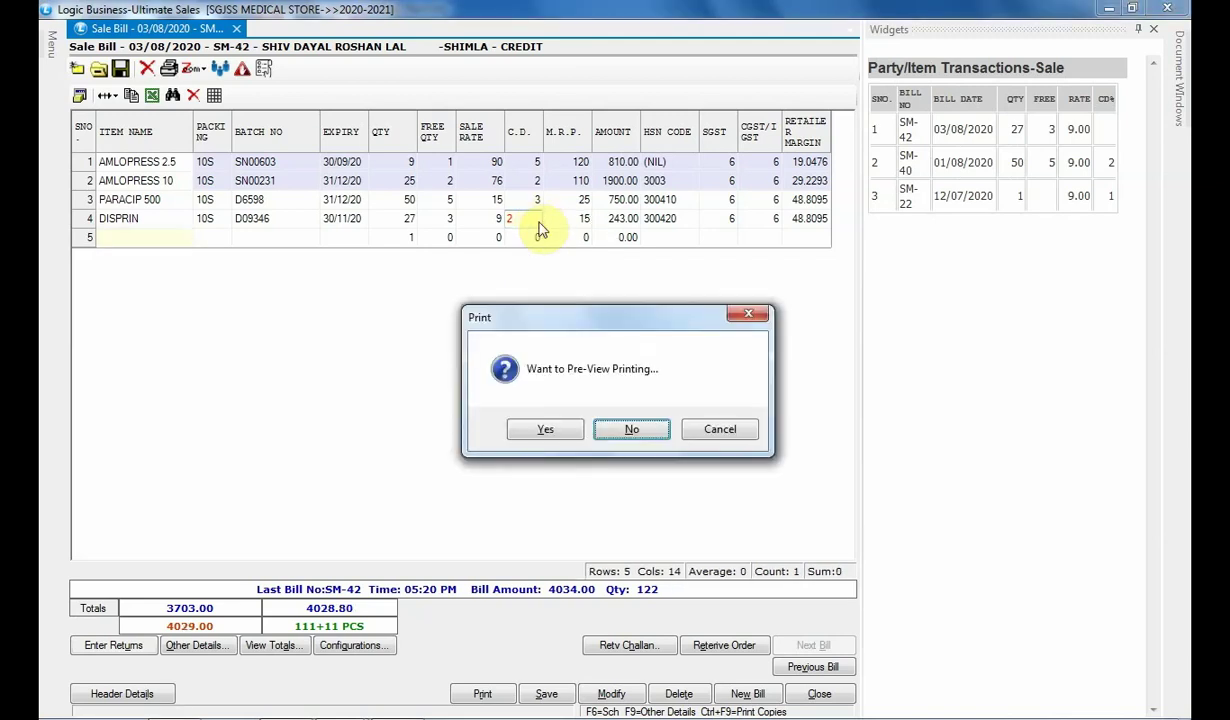